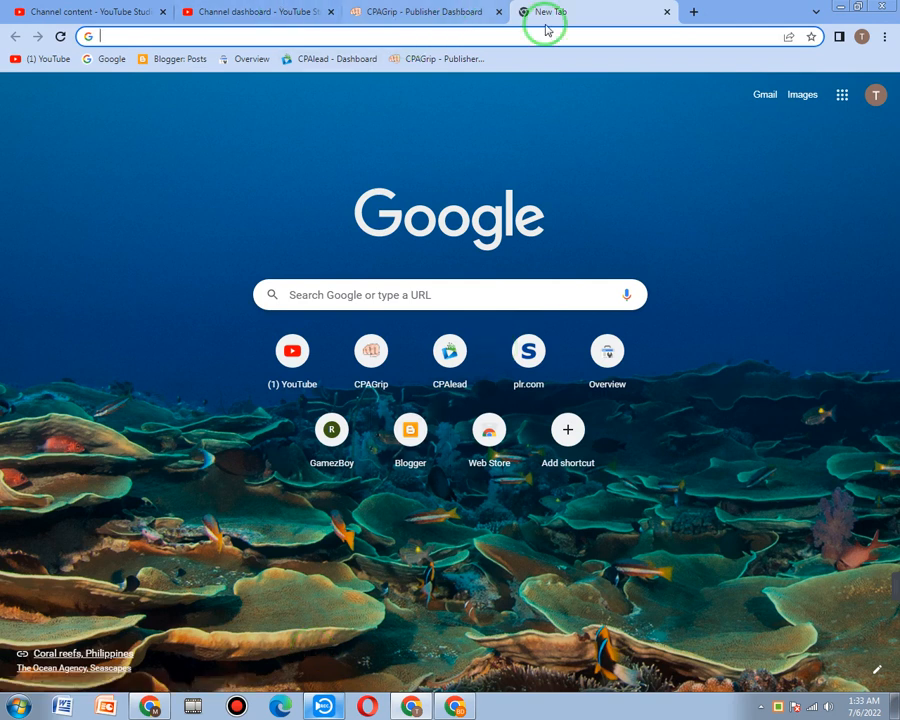
Bring up the other Chrome window's Spinbot tab and dismiss the clipboard permission prompt
left_click(148, 708)
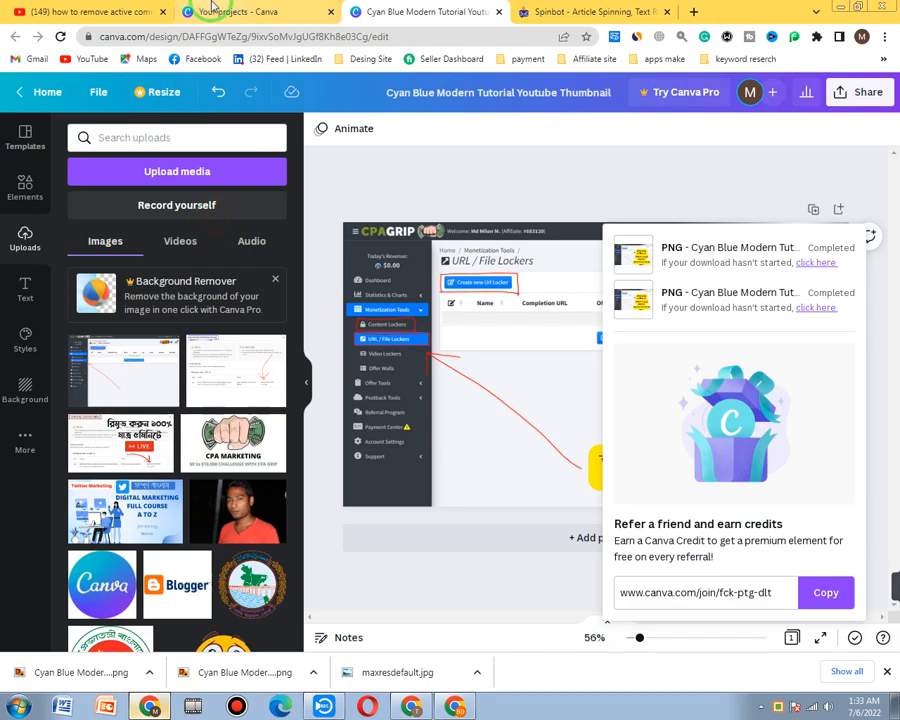
left_click(526, 8)
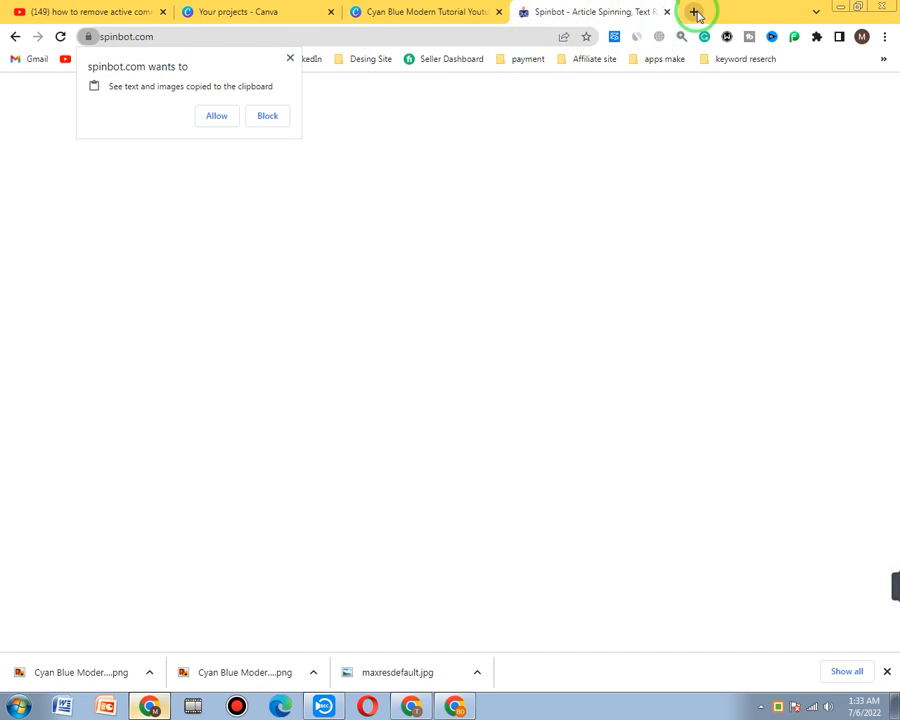
left_click(290, 59)
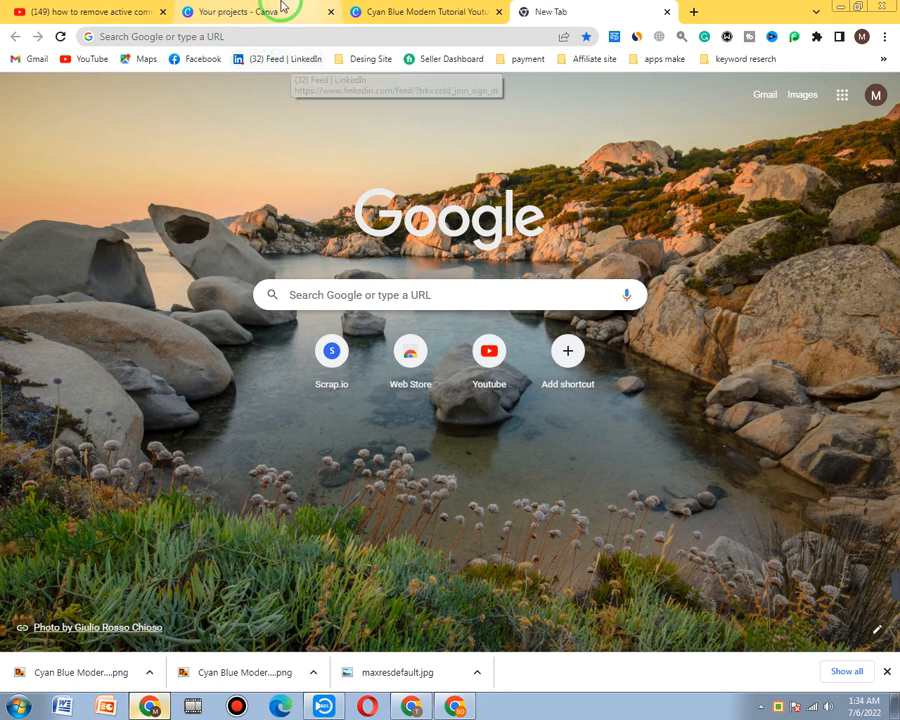
Open the Gmail message with the Drive folder link and five ebook PDFs, and select the entire URL
left_click(20, 60)
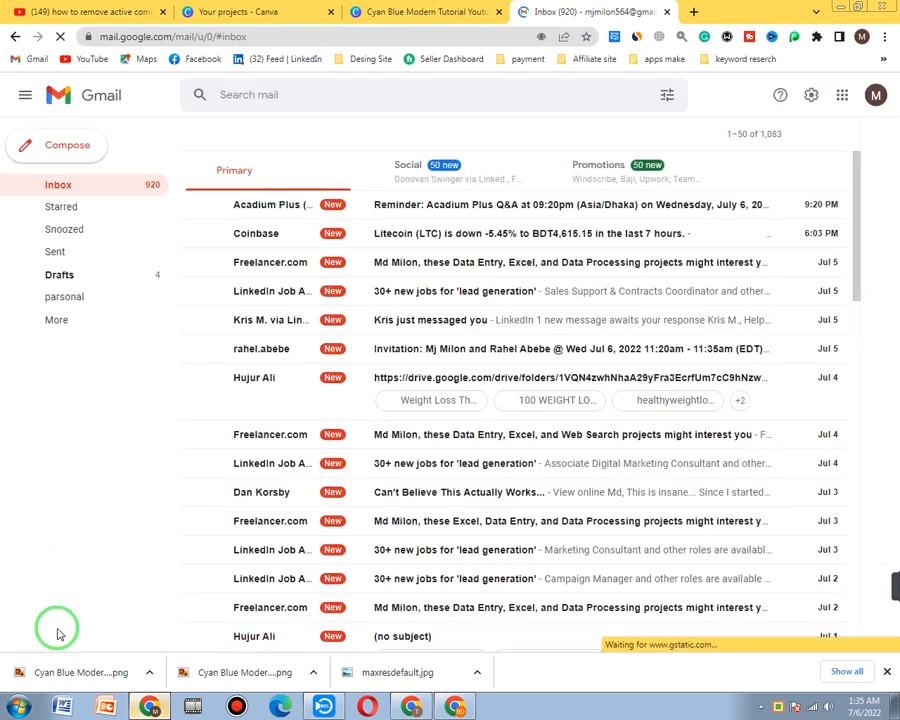
left_click(449, 378)
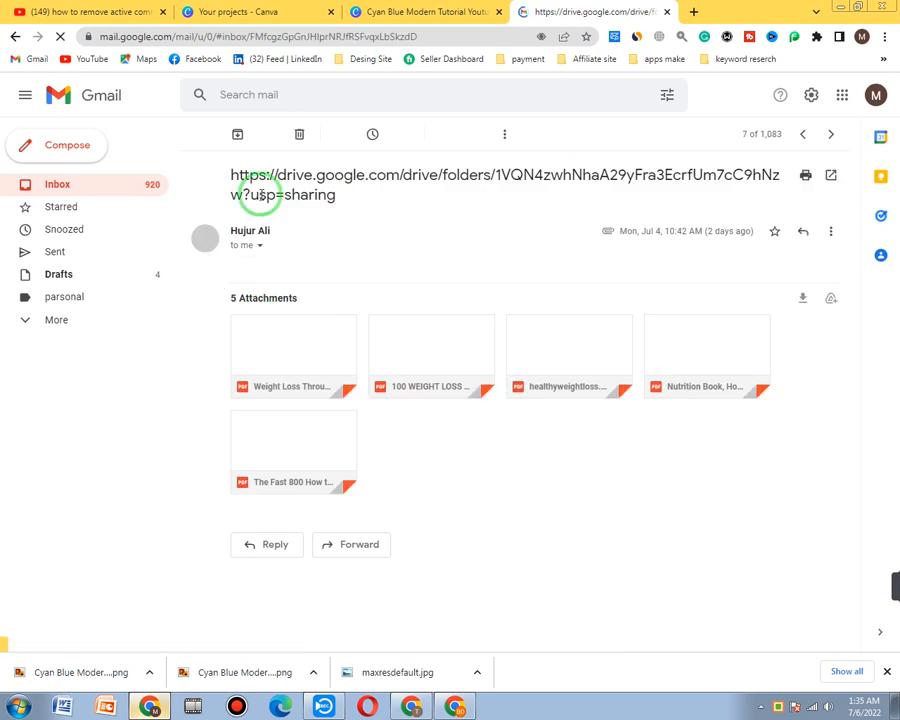
left_click_drag(226, 175, 346, 205)
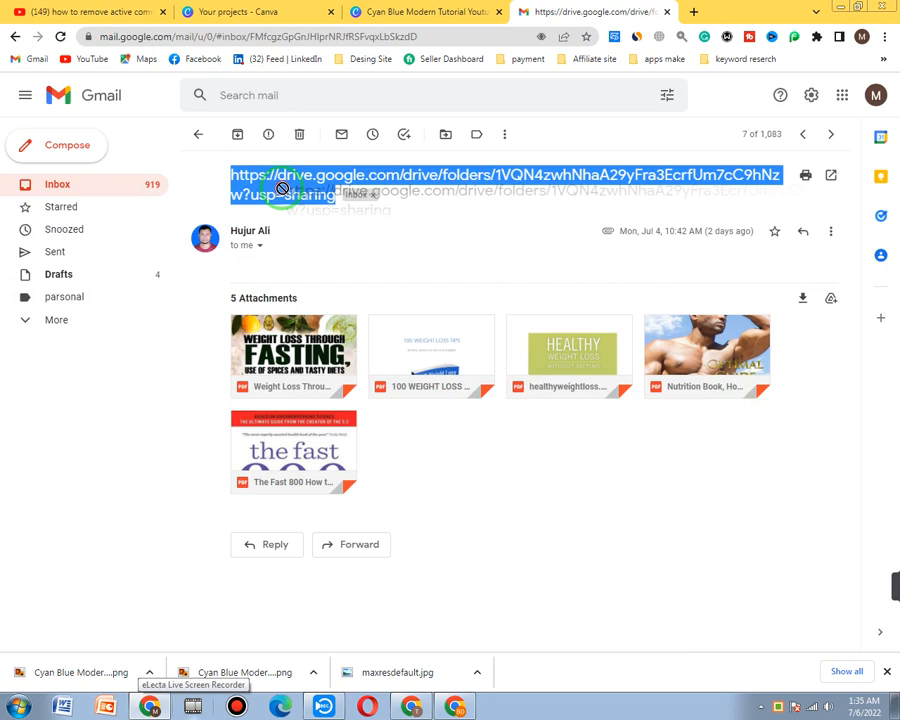
left_click(336, 196)
left_click_drag(336, 196, 232, 175)
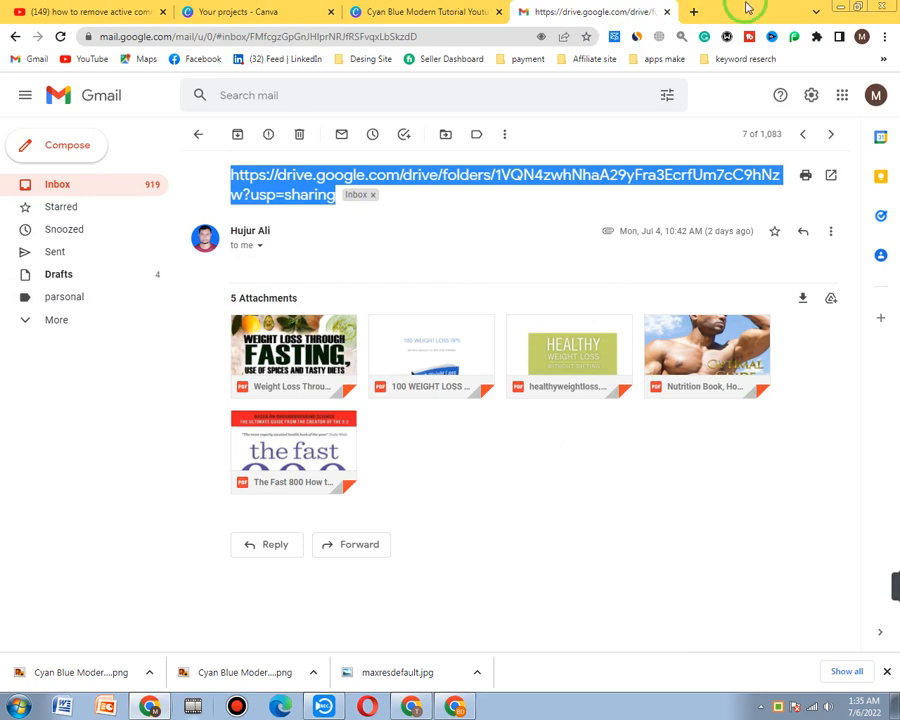
Minimize Gmail and restore the other Chrome window showing its New Tab page
left_click(840, 8)
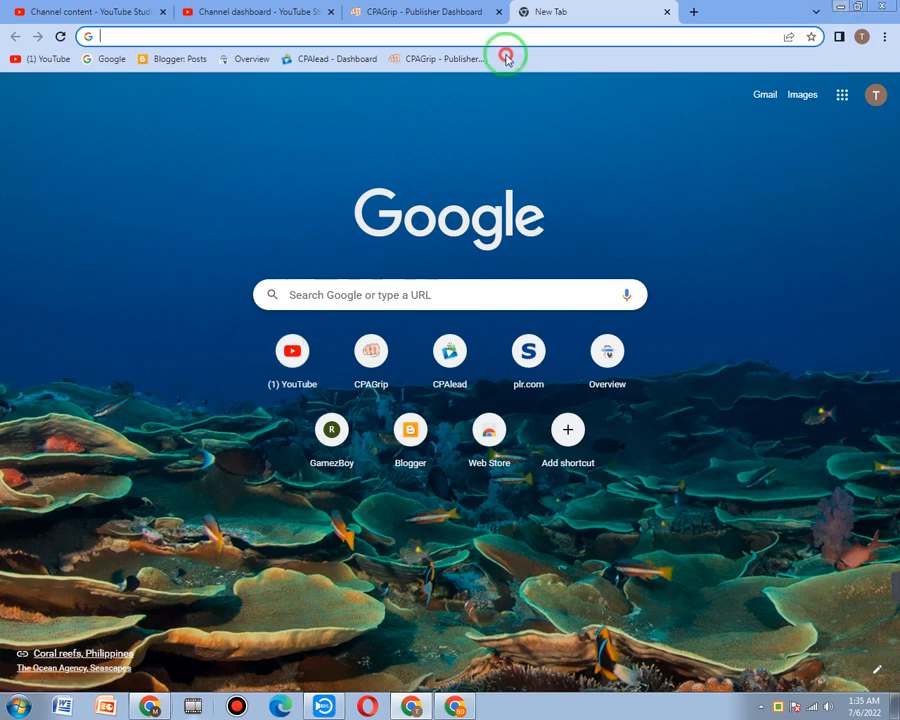
key("super+d")
right_click(387, 189)
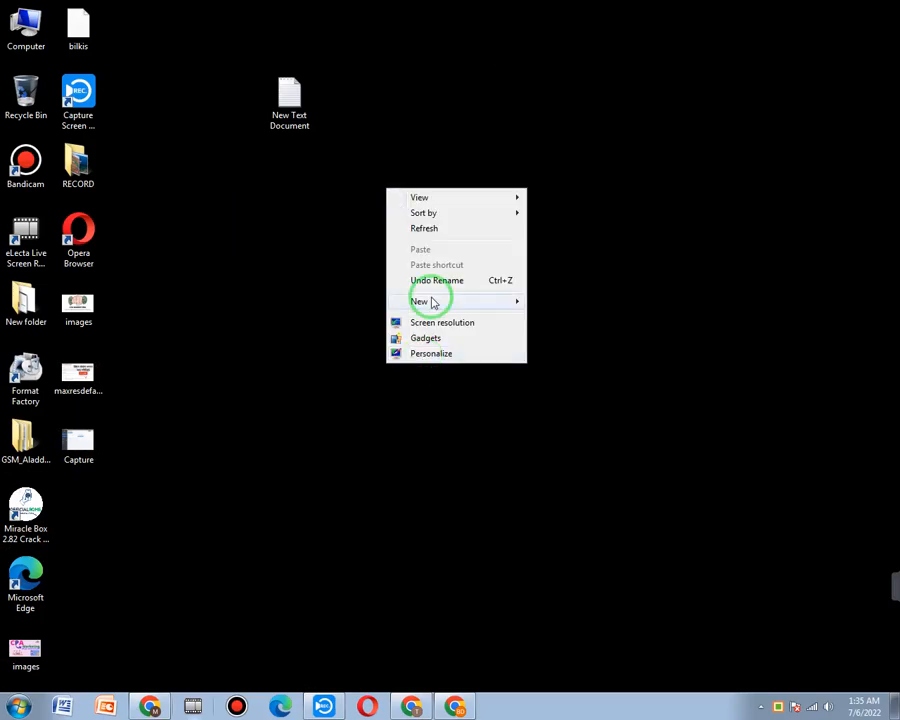
mouse_move(432, 302)
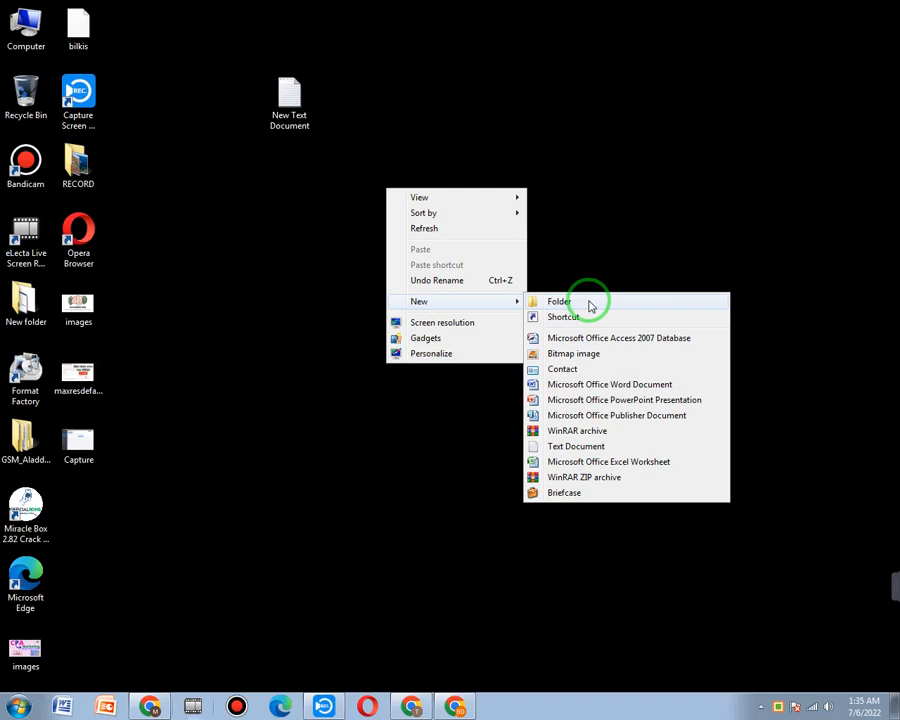
mouse_move(410, 706)
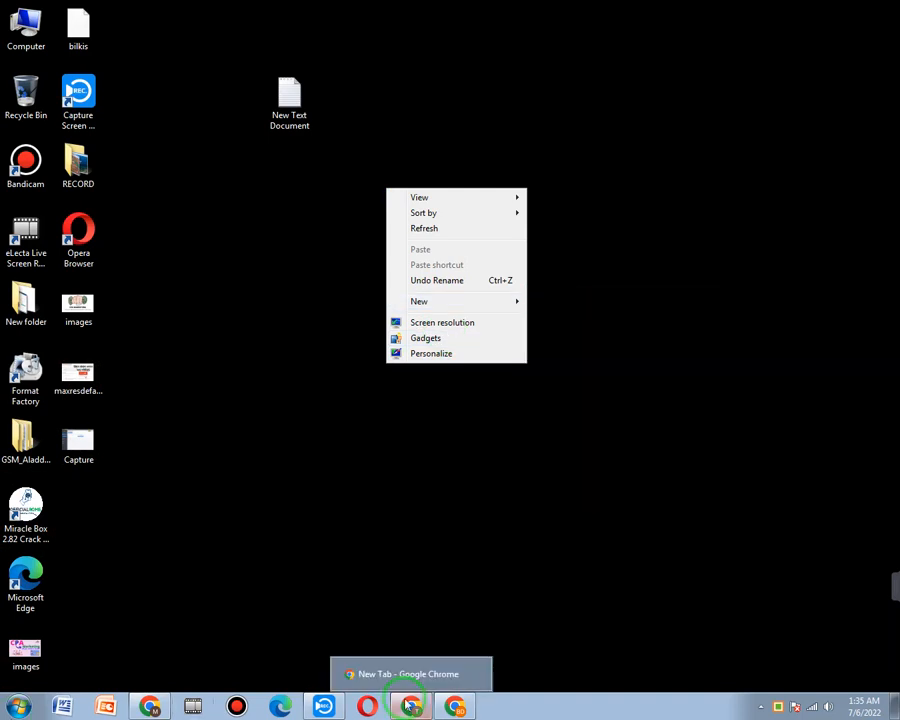
left_click(410, 674)
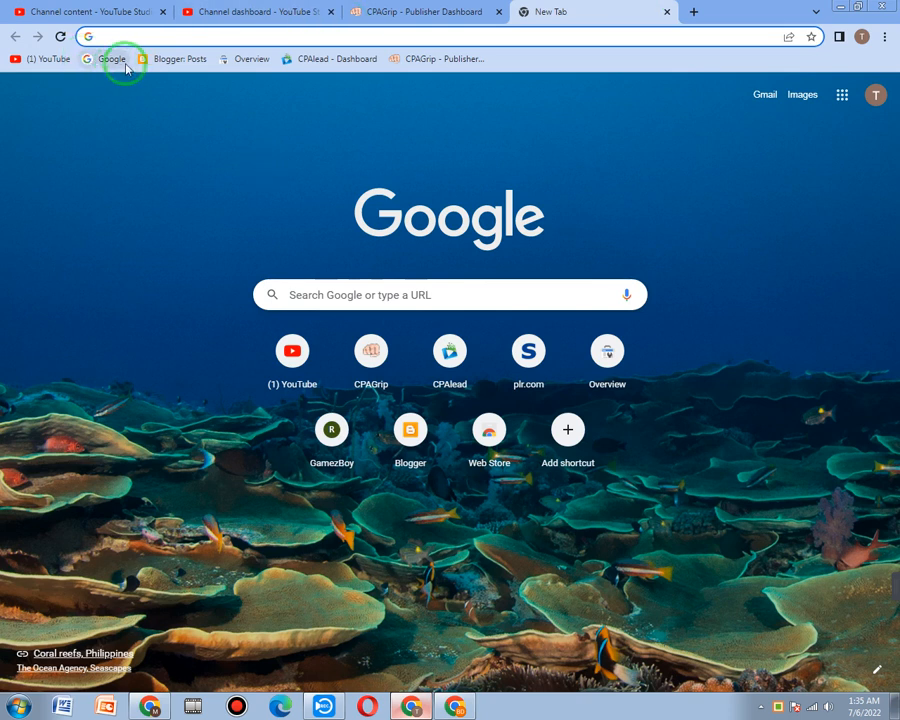
Load this profile's Gmail briefly, return to the New Tab page, and show the Google apps list
left_click(766, 95)
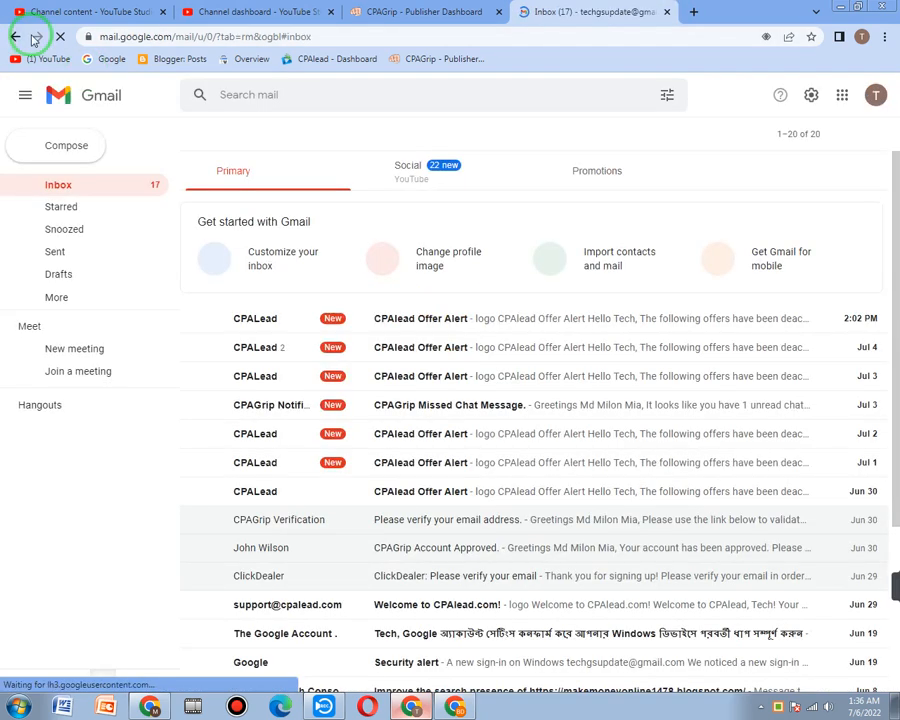
left_click(15, 36)
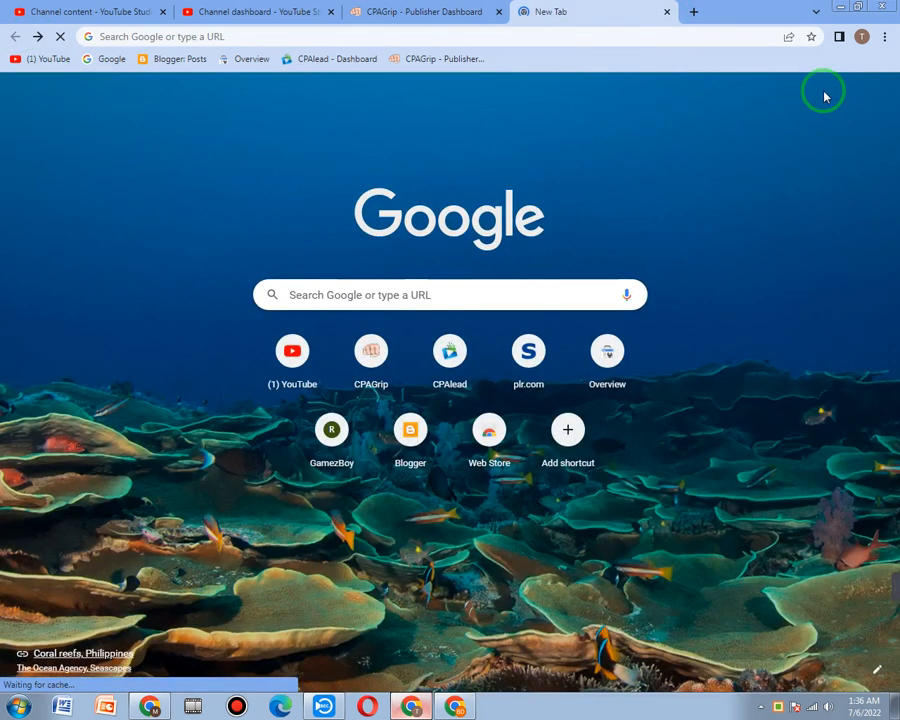
left_click(841, 95)
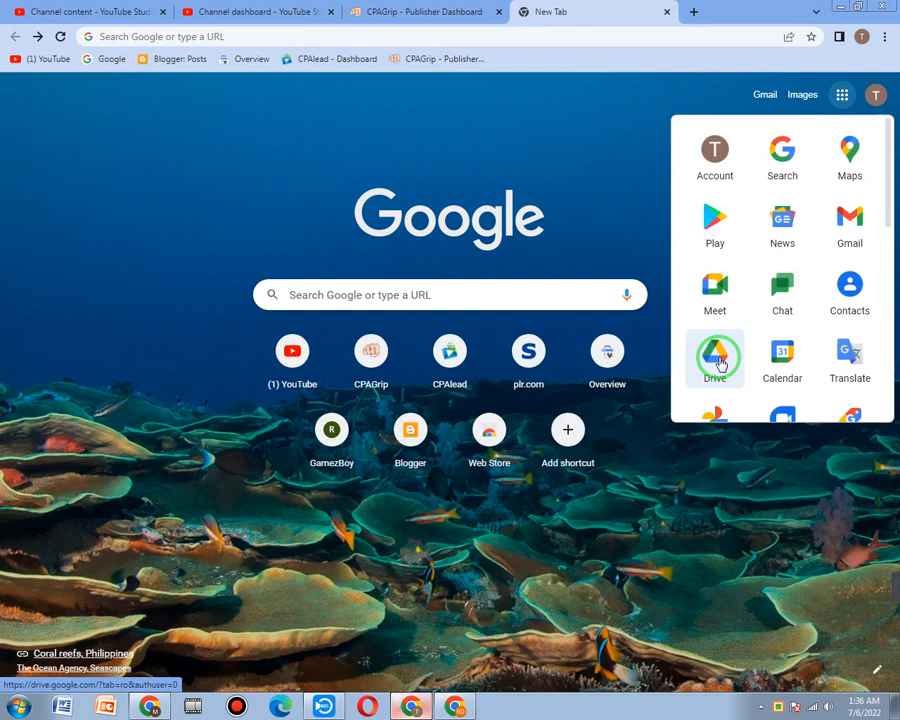
Open Google Drive, then Alt+Tab to the Gmail window where the 6.6 MB folder zip downloaded
left_click(732, 362)
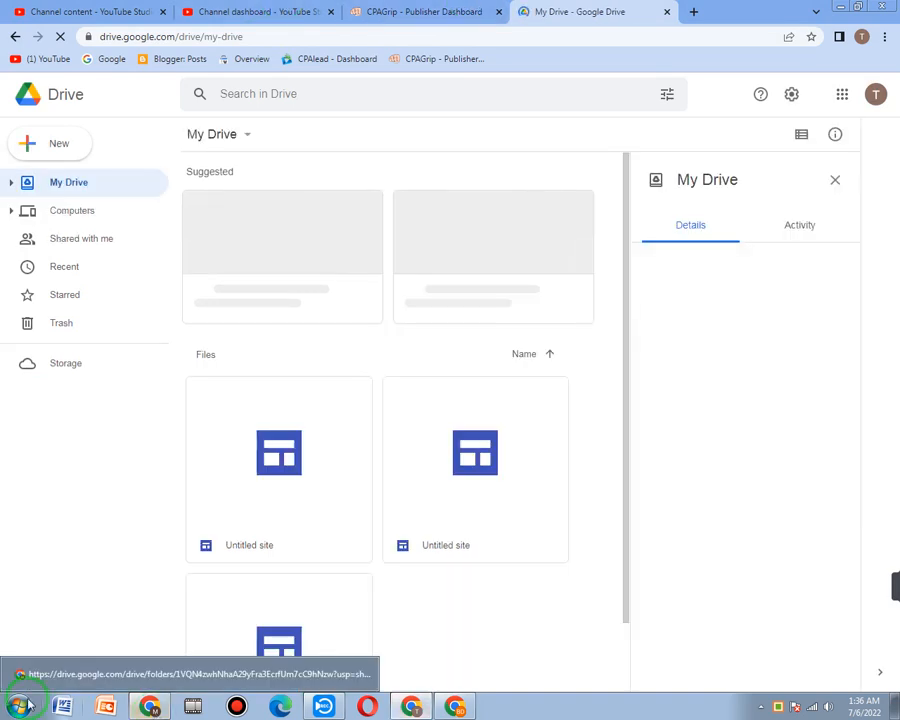
key("alt+Tab")
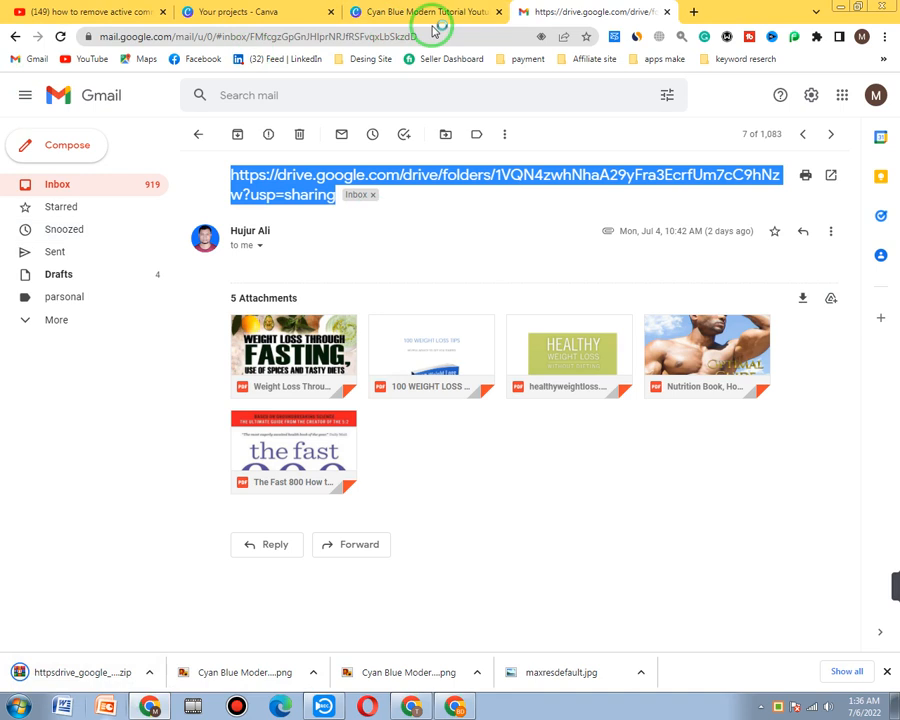
Upload the httpsdrive_google zip from Downloads into My Drive via New > File upload
left_click(411, 707)
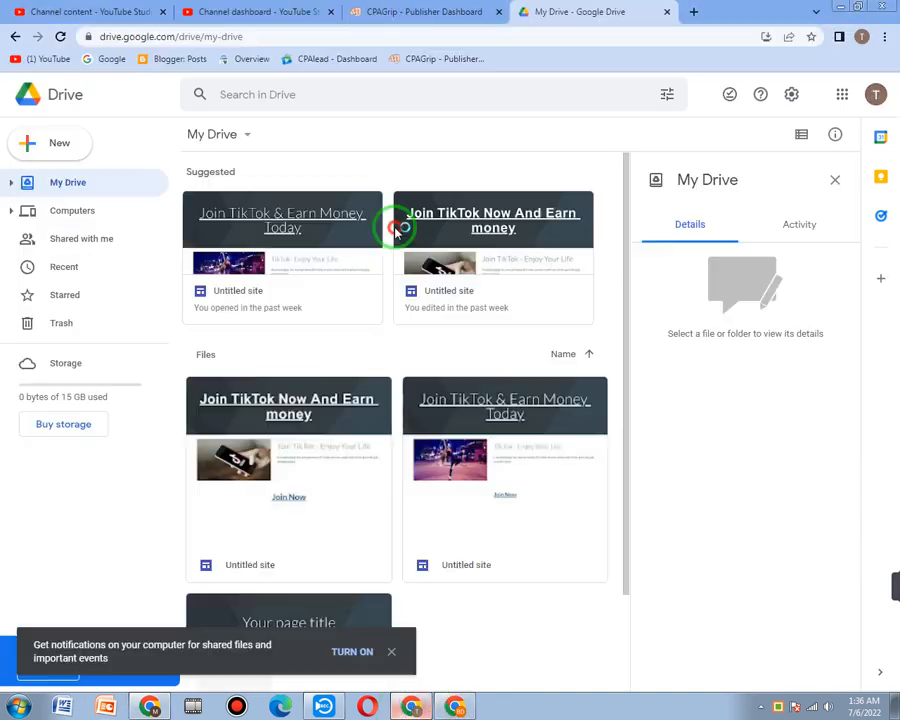
left_click(42, 144)
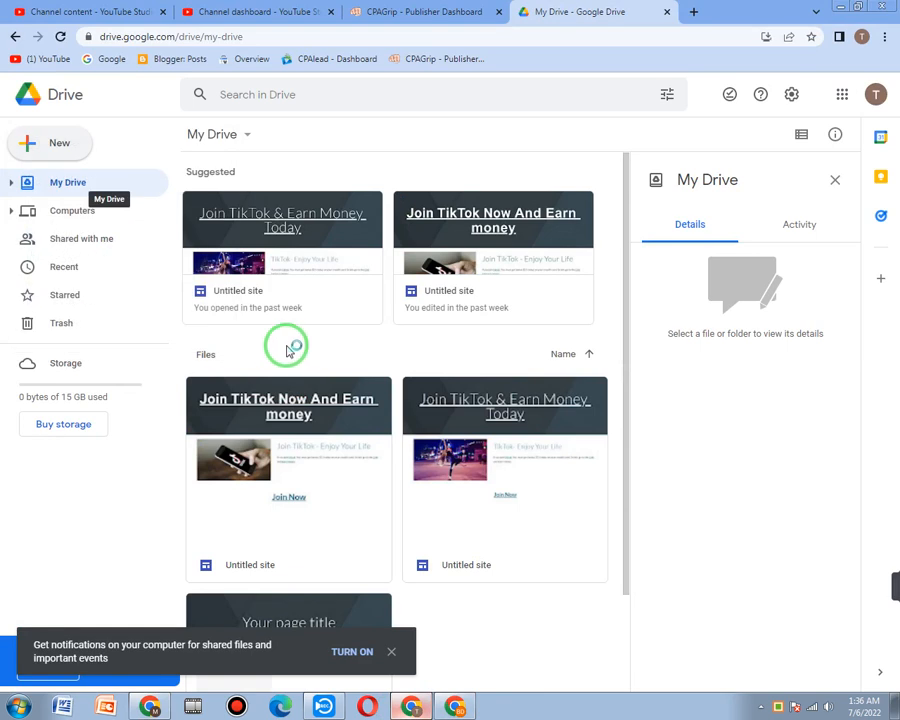
left_click(387, 598)
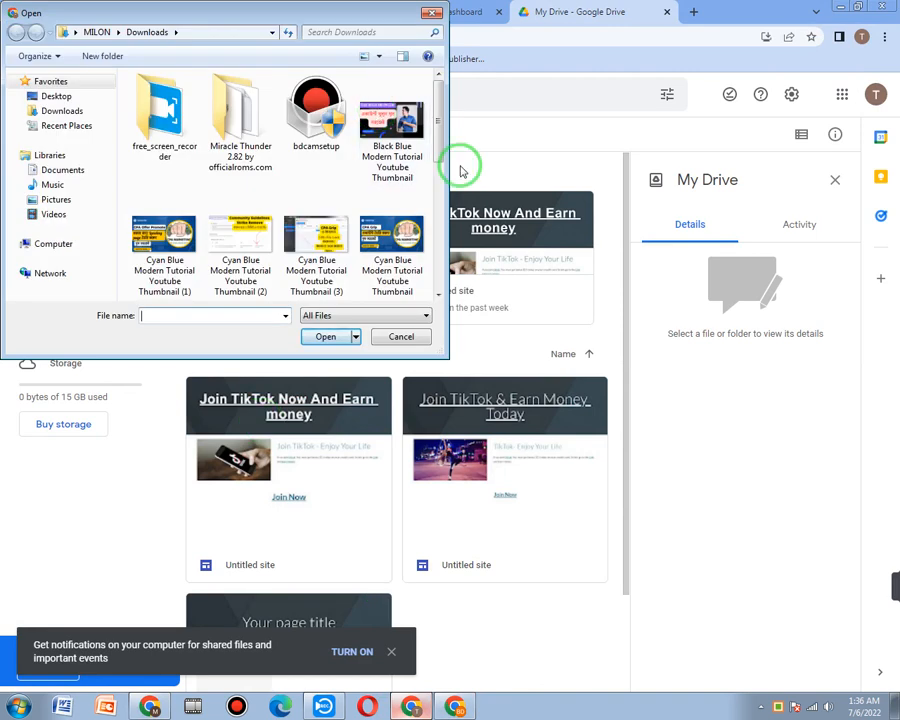
left_click_drag(446, 150, 430, 227)
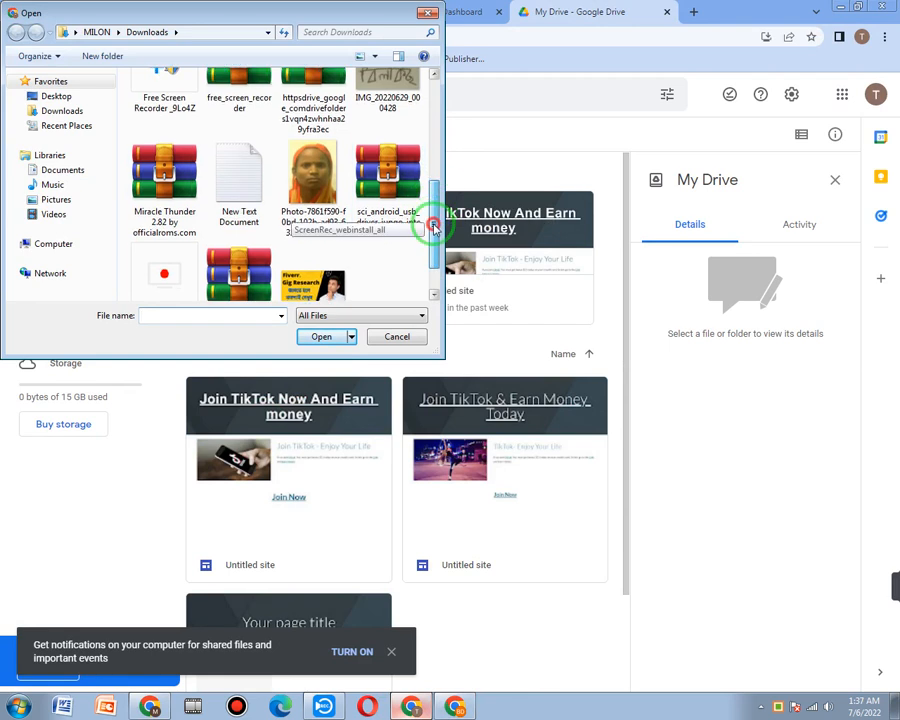
scroll(428, 225, "down", 1)
scroll(423, 220, "up", 1)
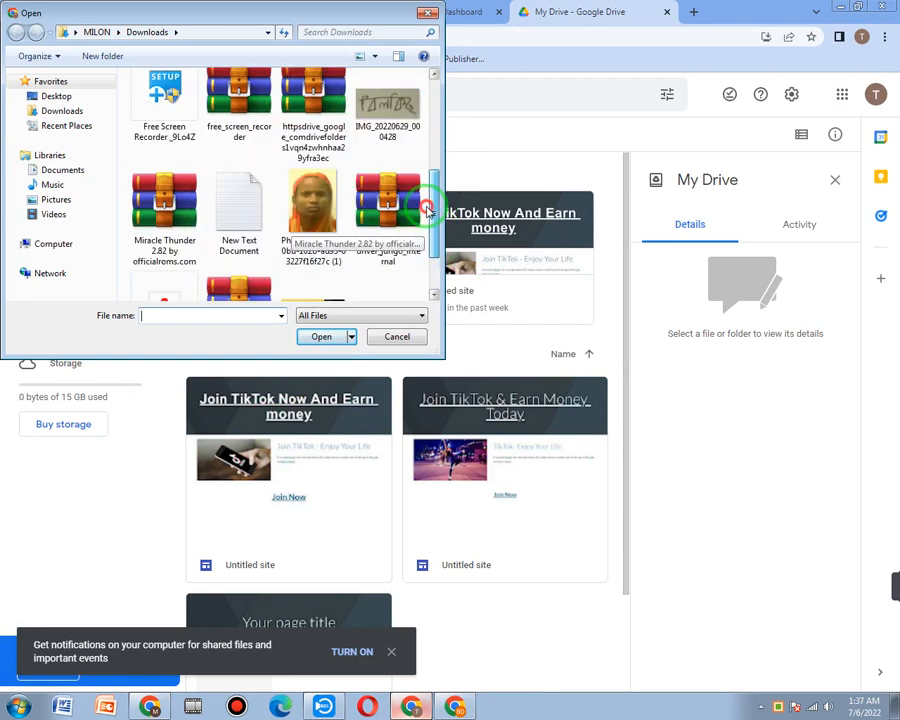
left_click(313, 117)
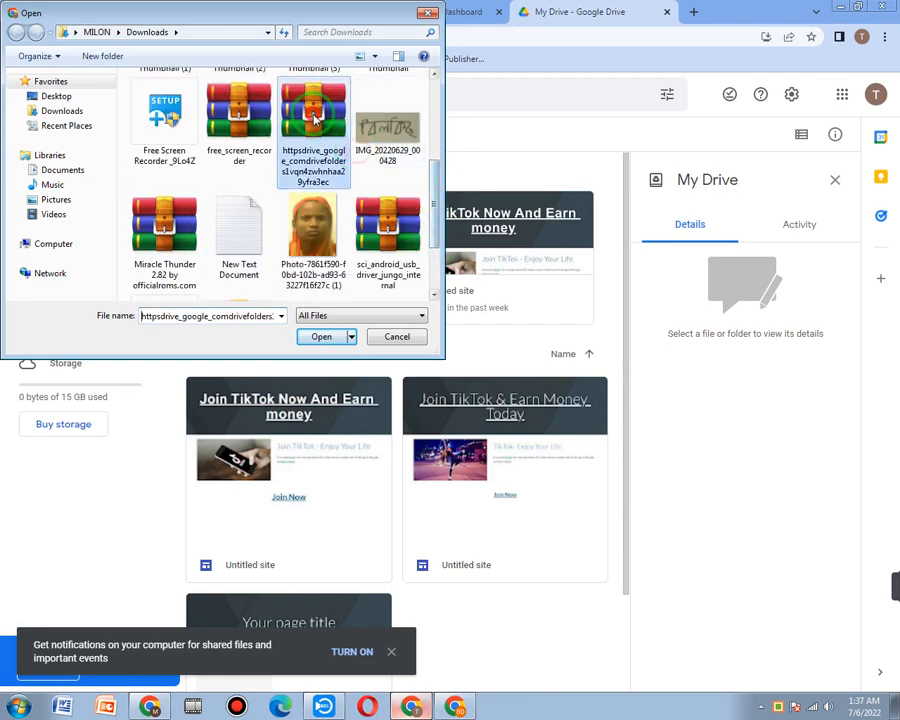
left_click(318, 334)
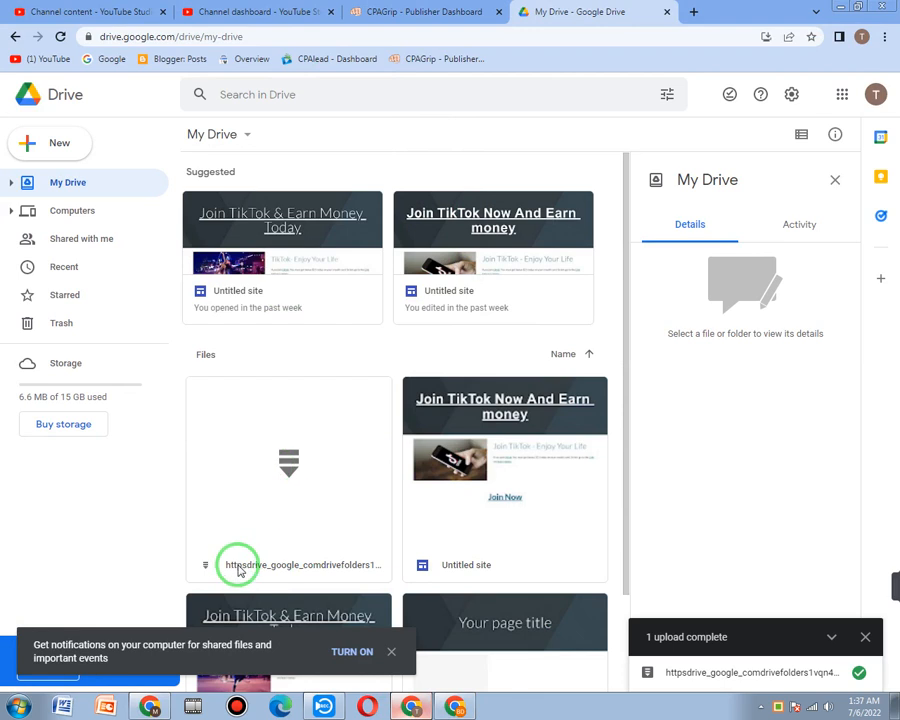
Select the uploaded zip to show its 6.6 MB Compressed Archive details and dismiss the upload notice
left_click(276, 566)
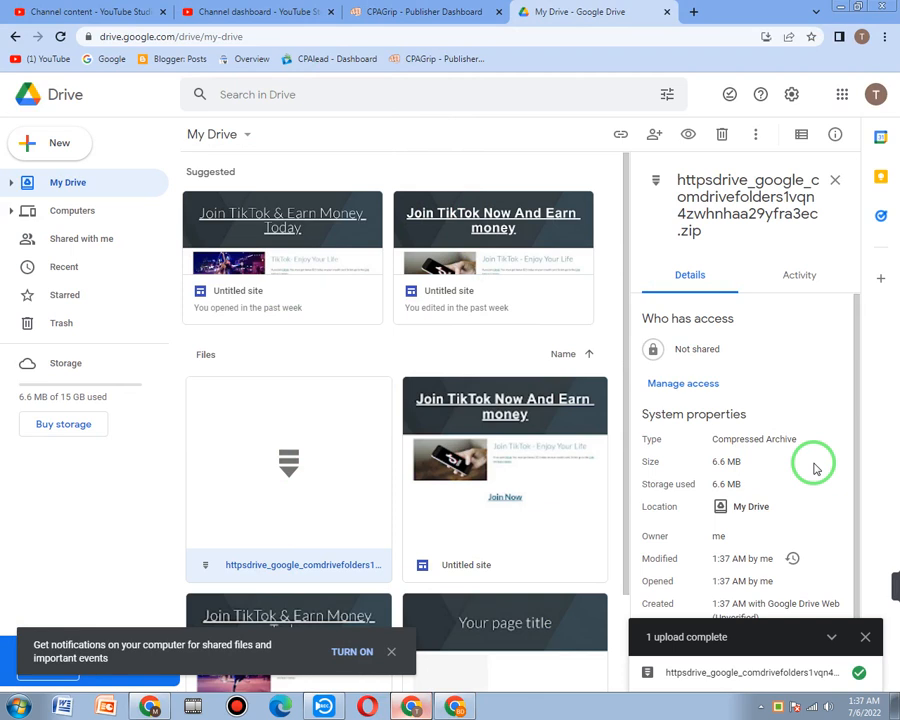
scroll(800, 470, "down", 1)
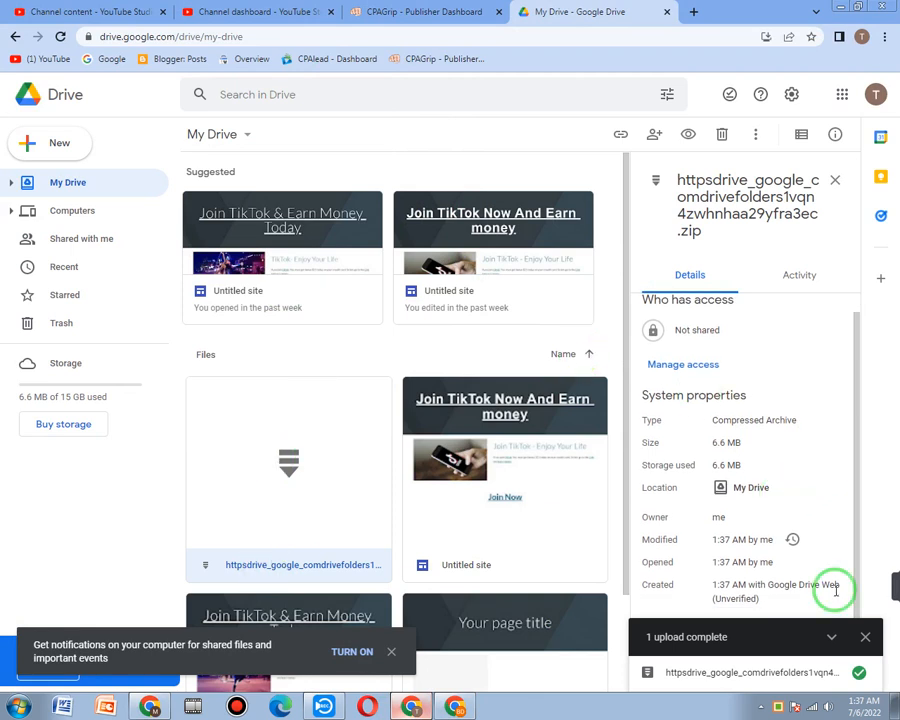
left_click(865, 637)
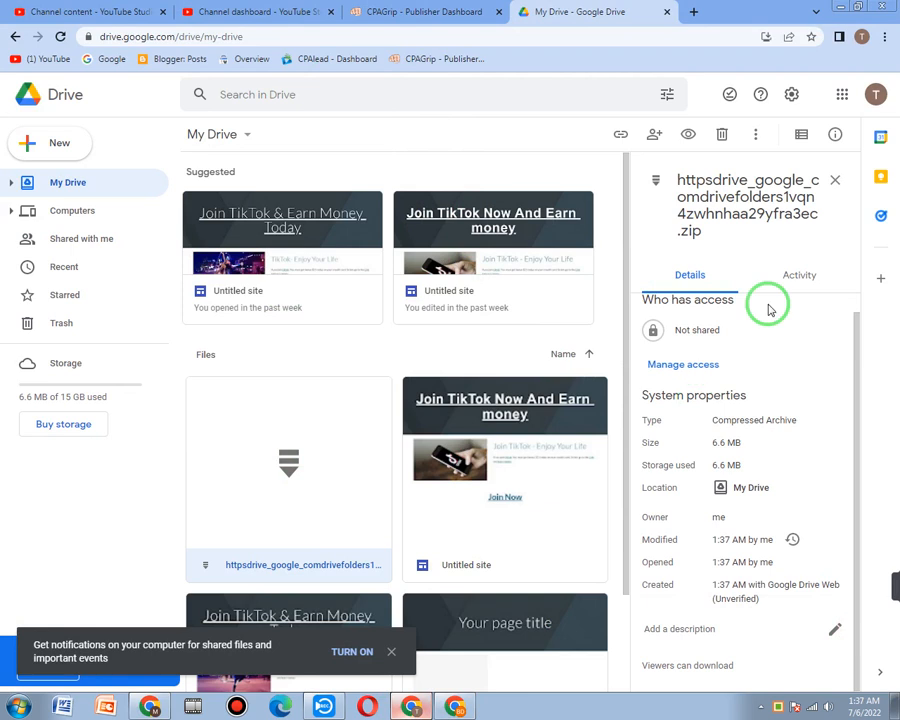
left_click(623, 135)
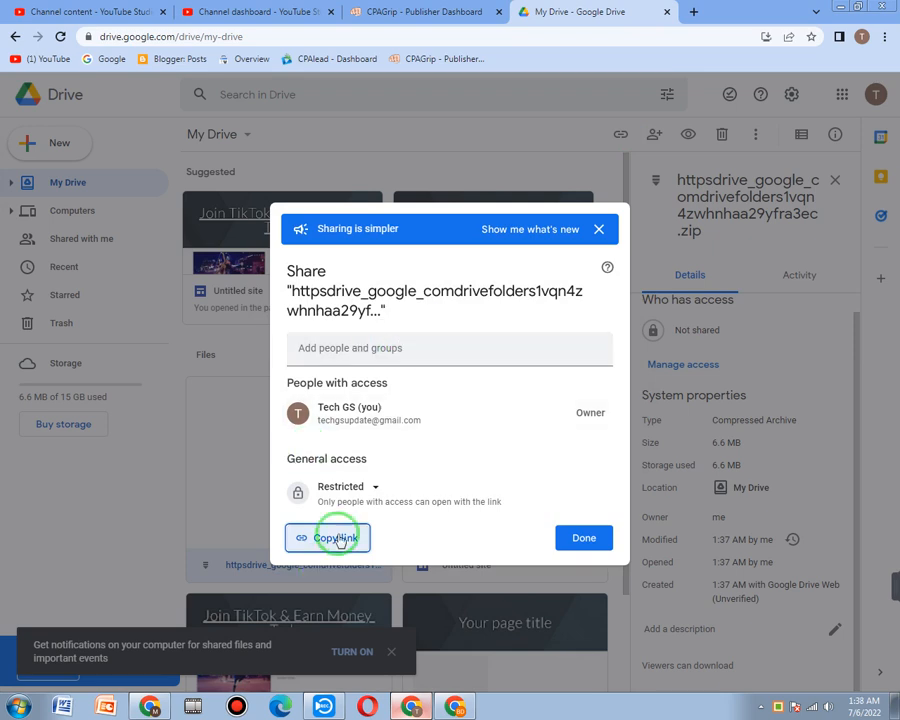
Set the zip's general access to Anyone with the link as Viewer and copy its link
left_click(345, 488)
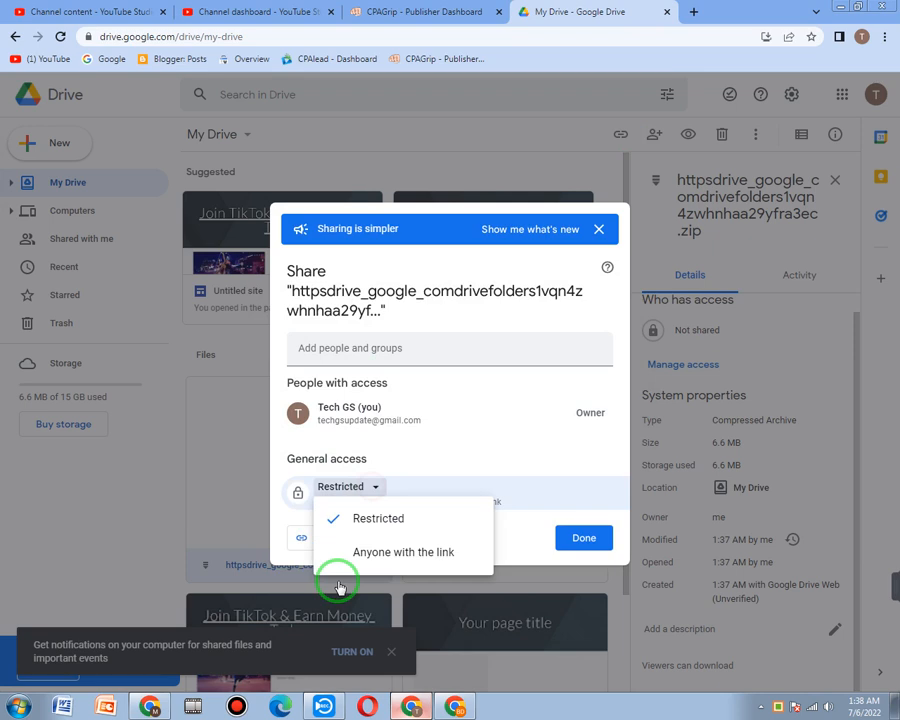
left_click(434, 561)
left_click(338, 562)
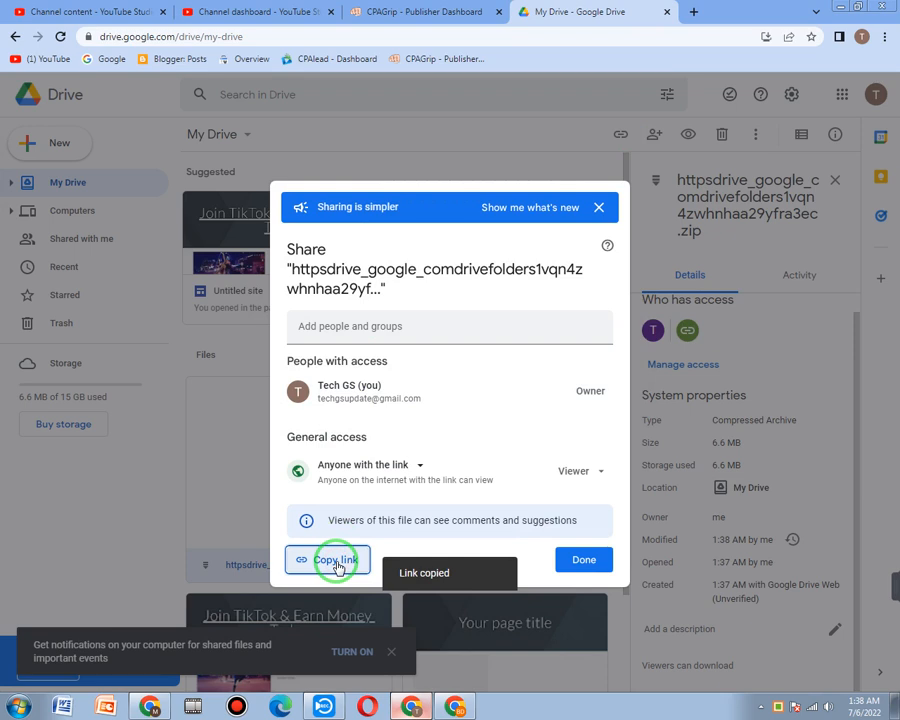
left_click(599, 207)
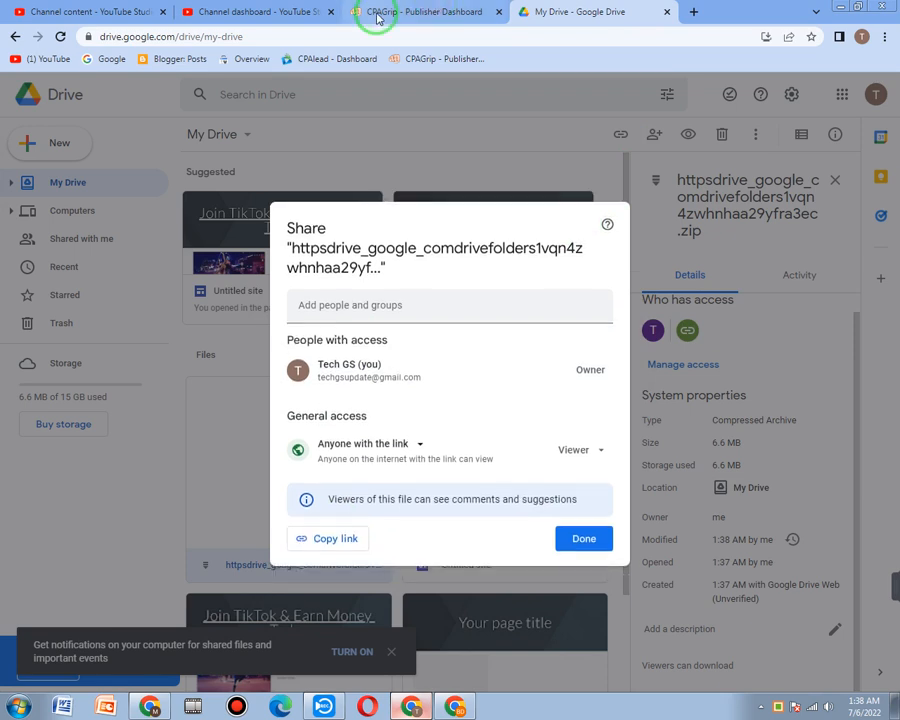
left_click(578, 541)
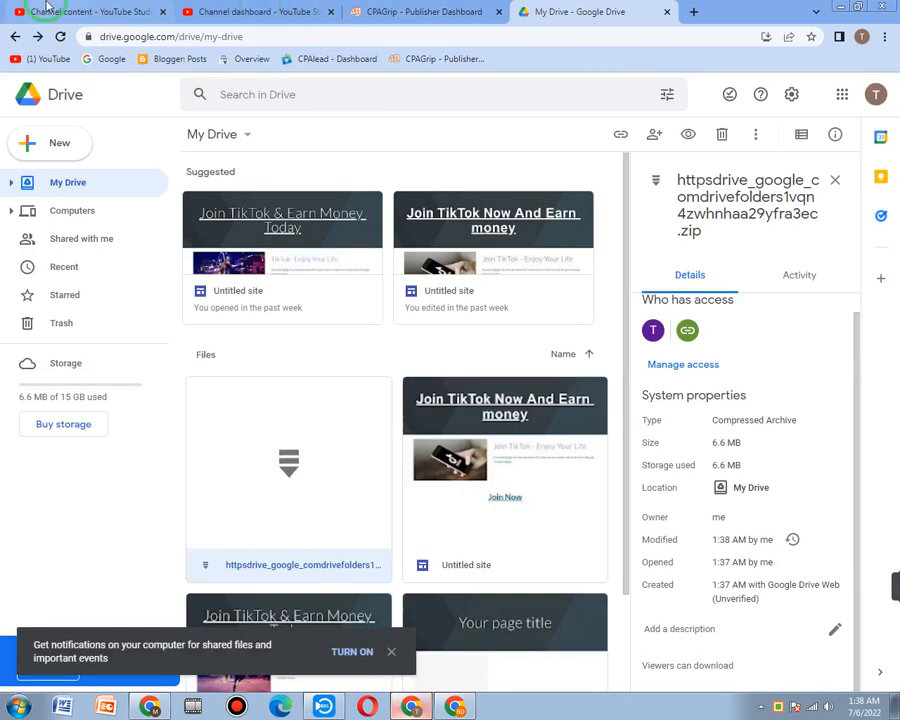
Copy the selected Drive folder link from the Gmail message and switch to the CPAGrip dashboard
left_click(148, 706)
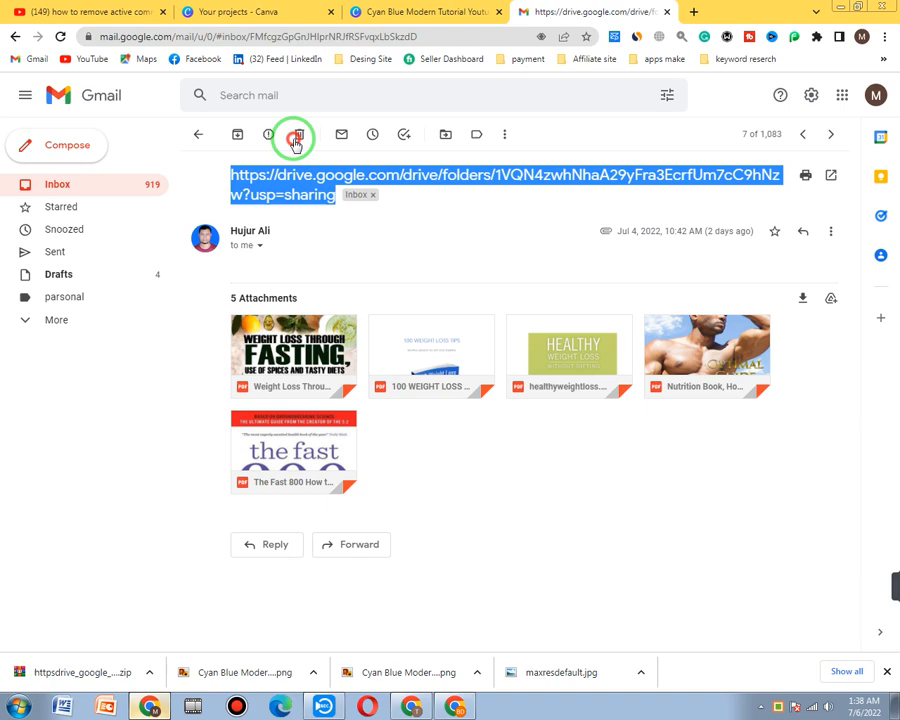
right_click(297, 187)
left_click(316, 200)
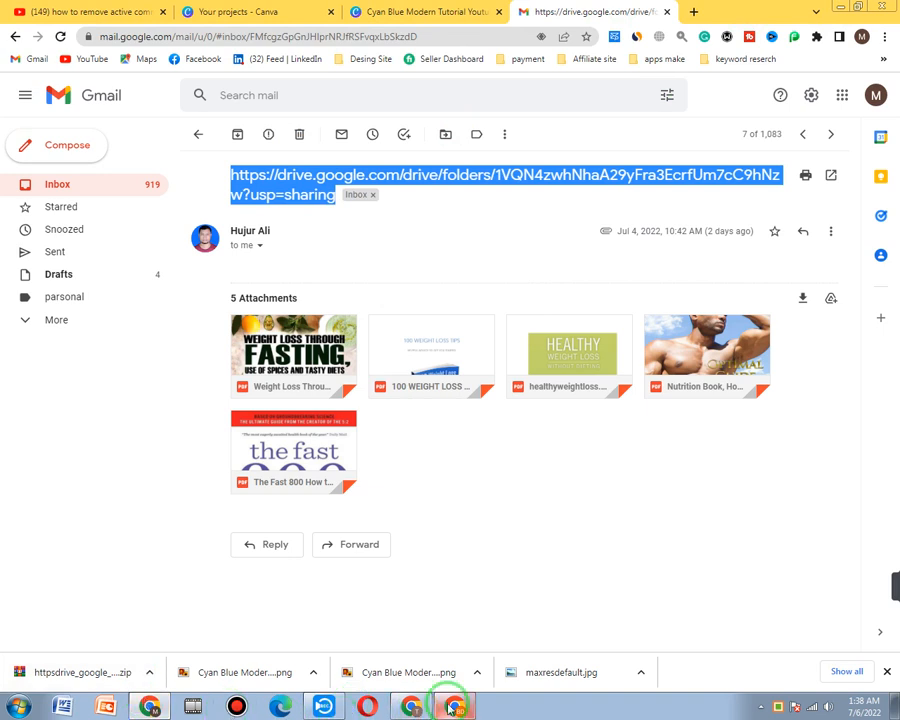
left_click(411, 706)
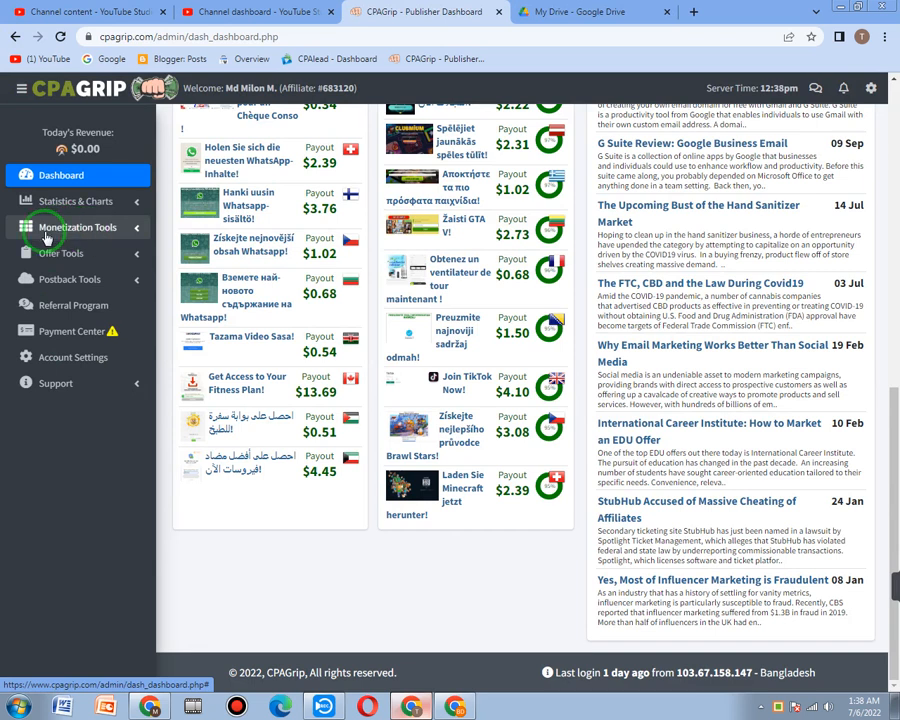
Expand Monetization Tools in the CPAGrip sidebar and open the URL / File Lockers page
left_click(132, 256)
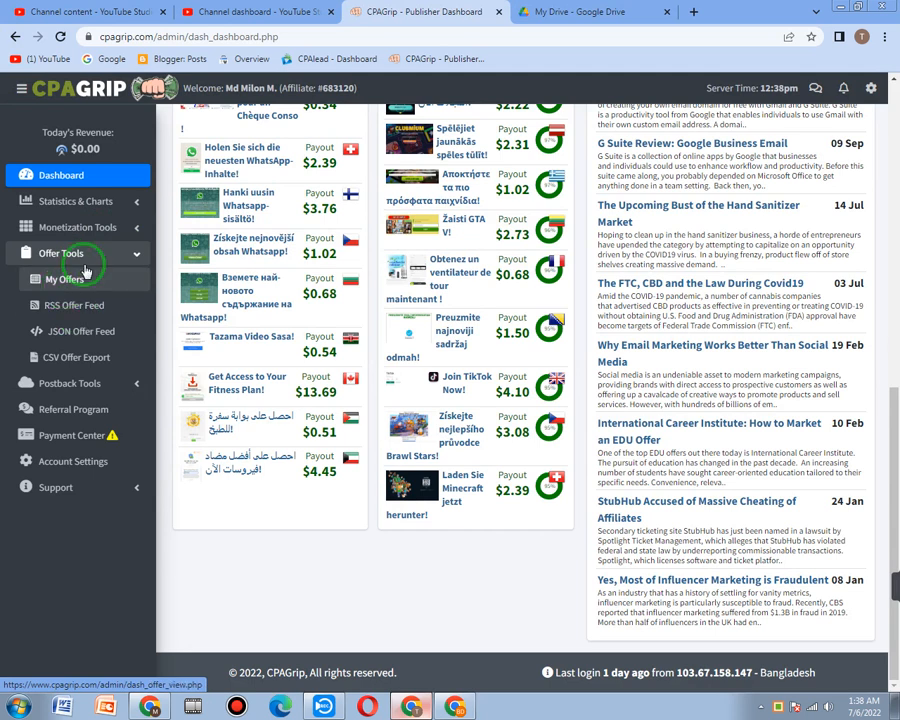
left_click(132, 227)
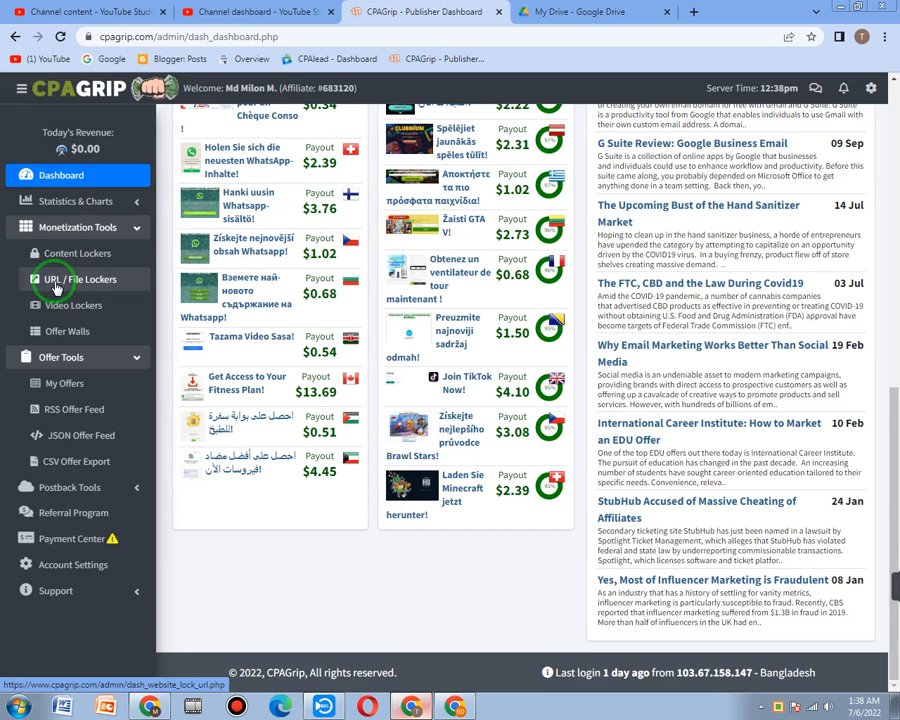
left_click(93, 283)
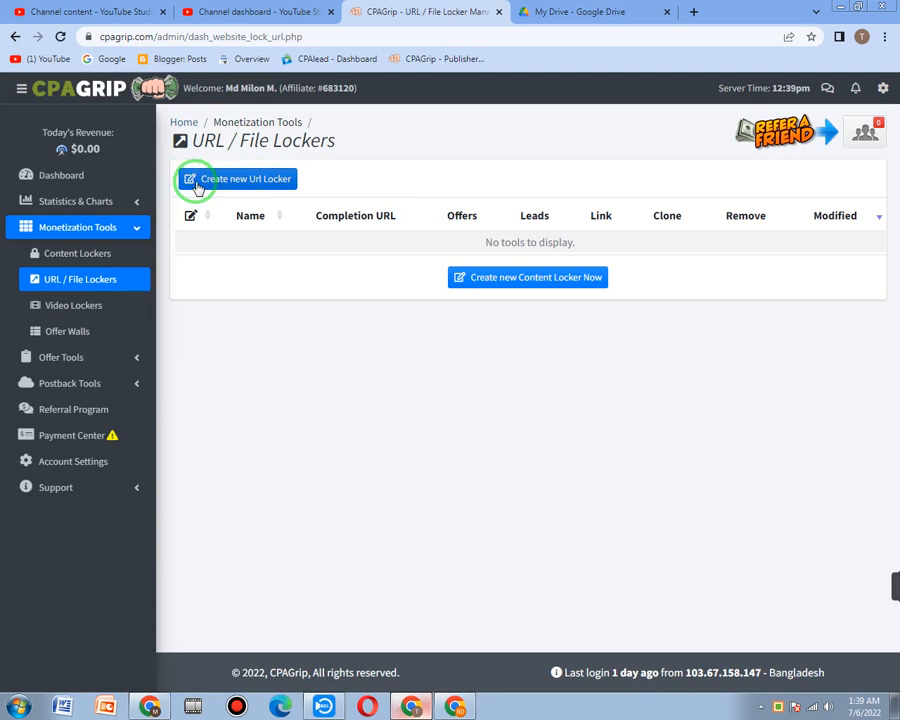
Create a new URL locker, accepting the Terms of Service, to reach the 'New Url / File Locker' editor
left_click(241, 180)
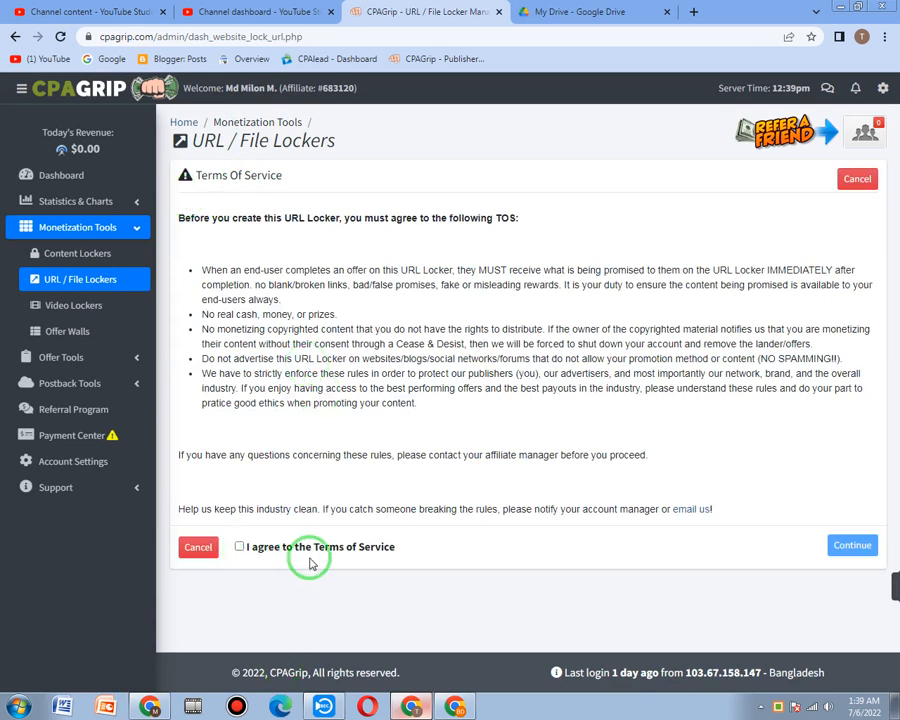
left_click(240, 547)
left_click(852, 545)
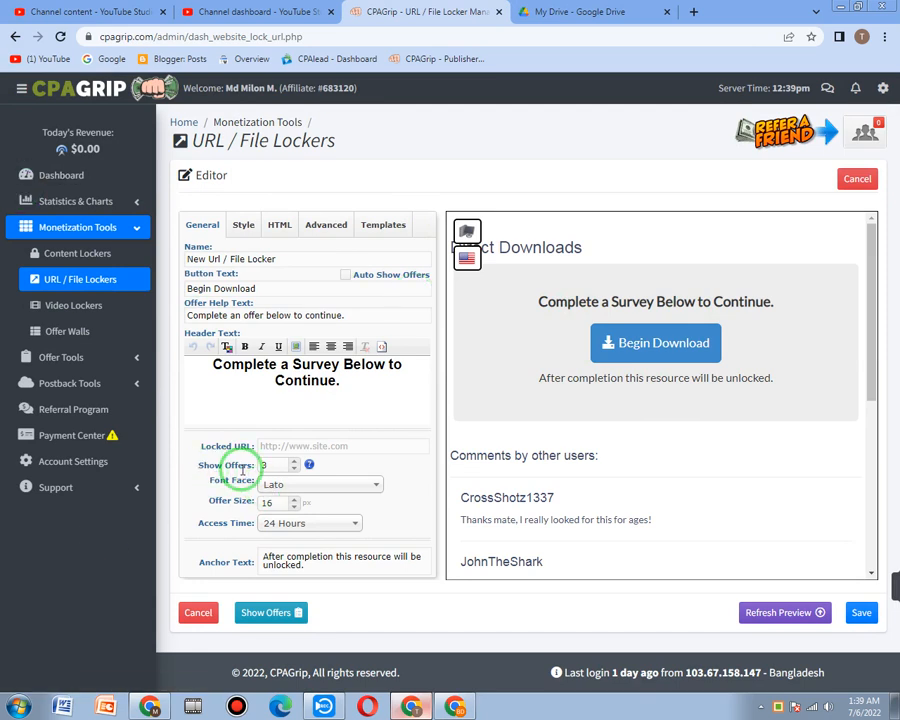
Raise Show Offers to 5 and place the cursor at the end of the header text
left_click(292, 462)
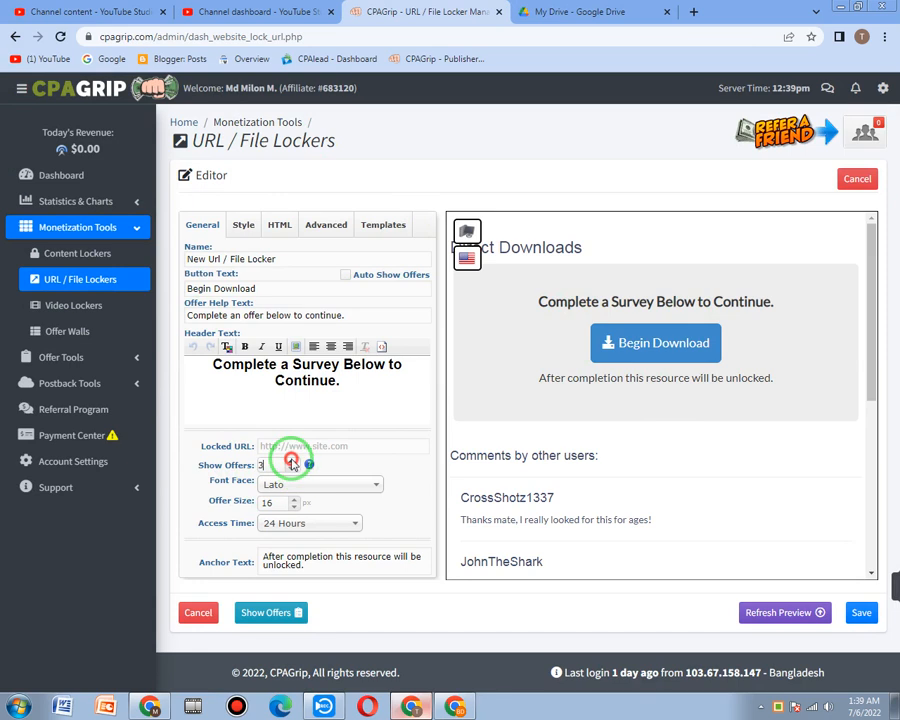
left_click(292, 462)
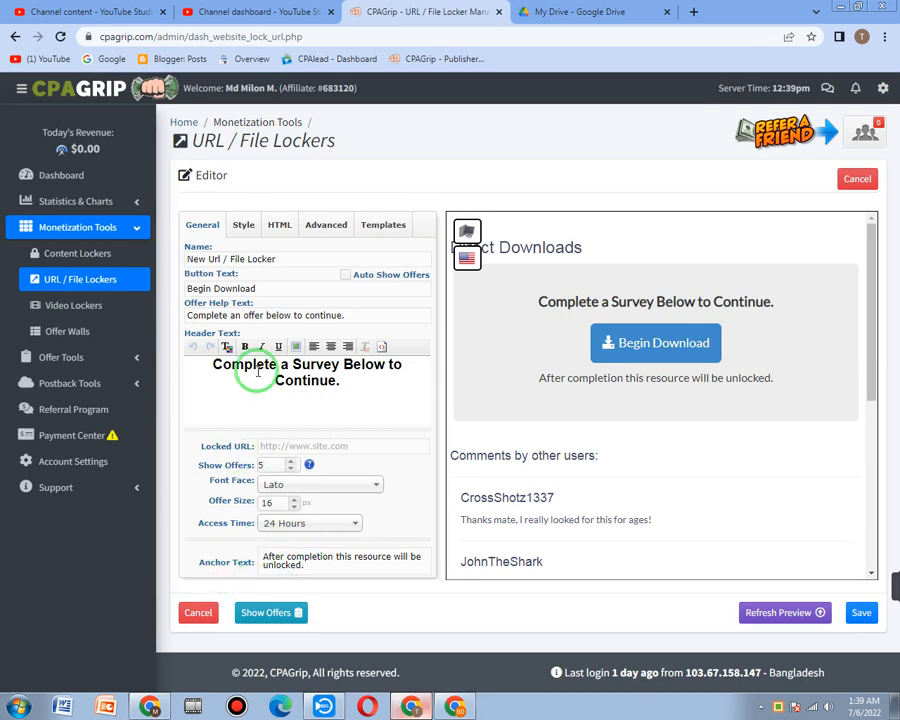
left_click(338, 394)
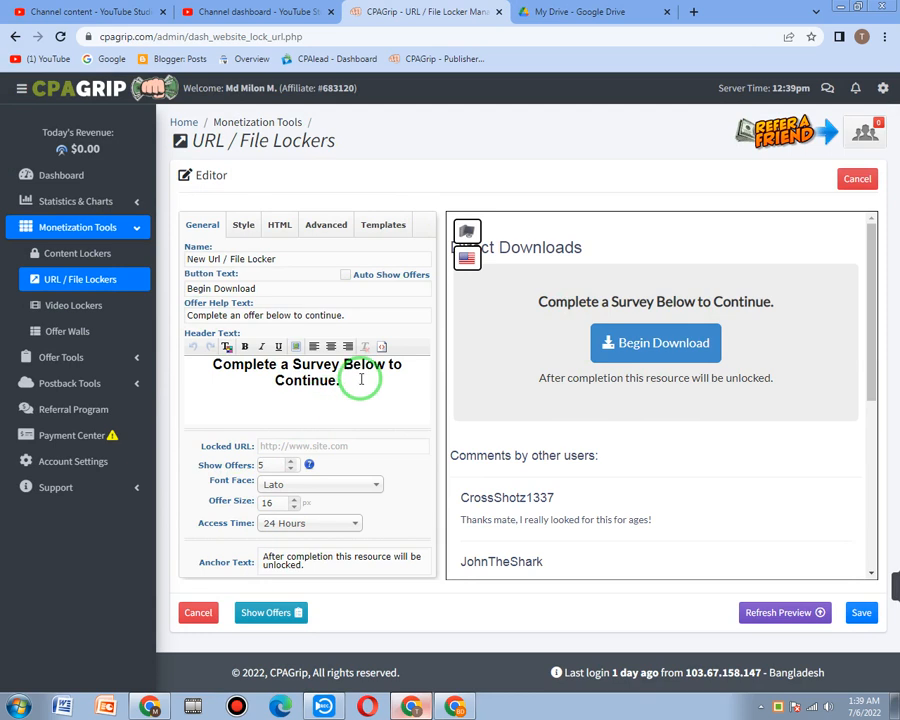
left_click(370, 394)
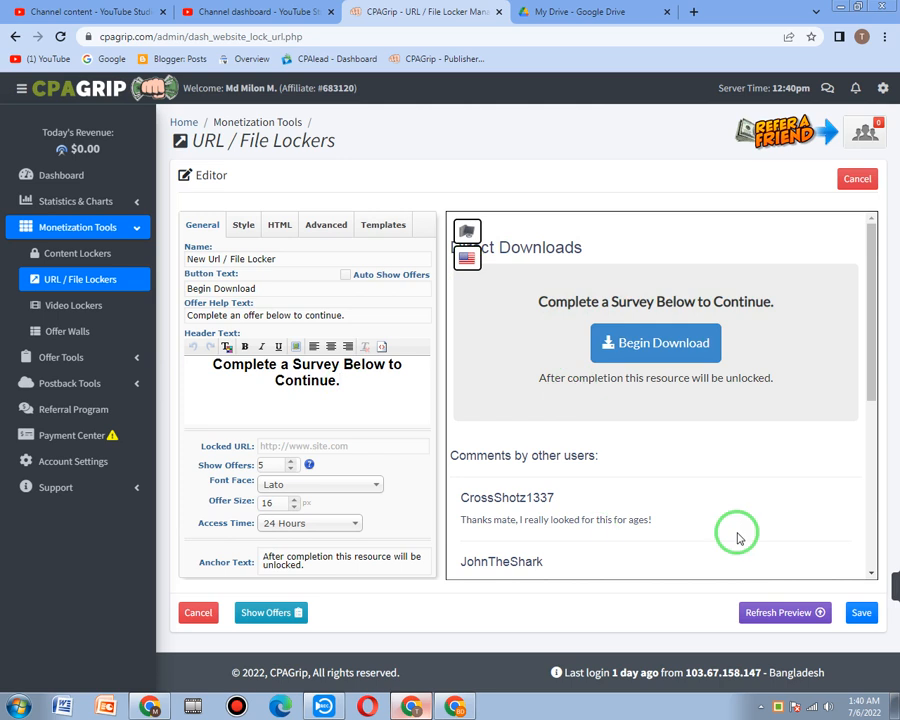
Scroll through the locker preview and its sample comments
scroll(736, 535, "down", 1)
scroll(738, 539, "down", 3)
scroll(732, 540, "down", 1)
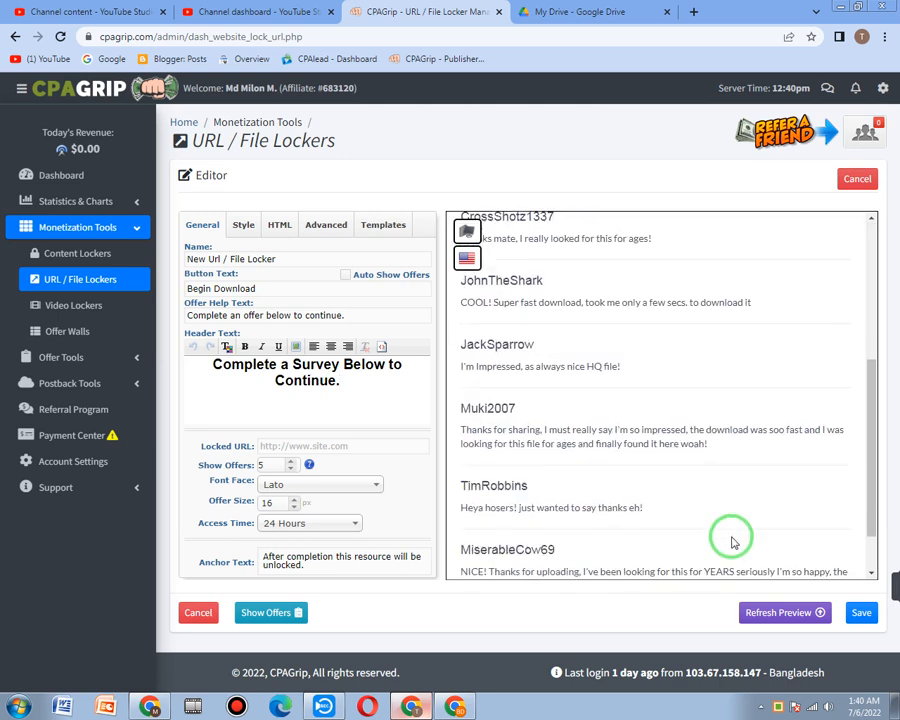
scroll(730, 540, "up", 5)
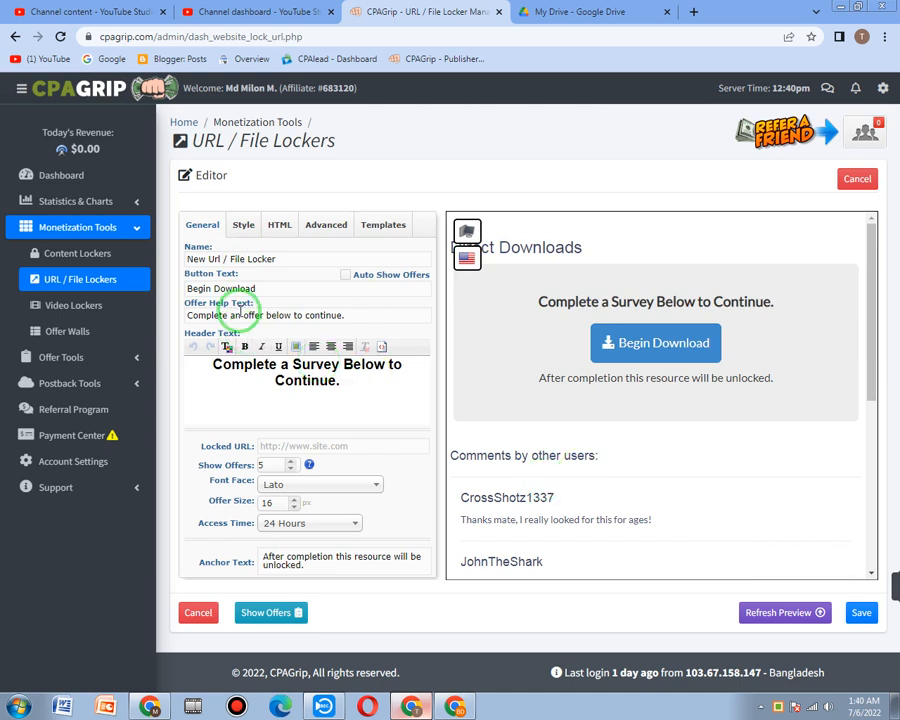
scroll(660, 530, "down", 5)
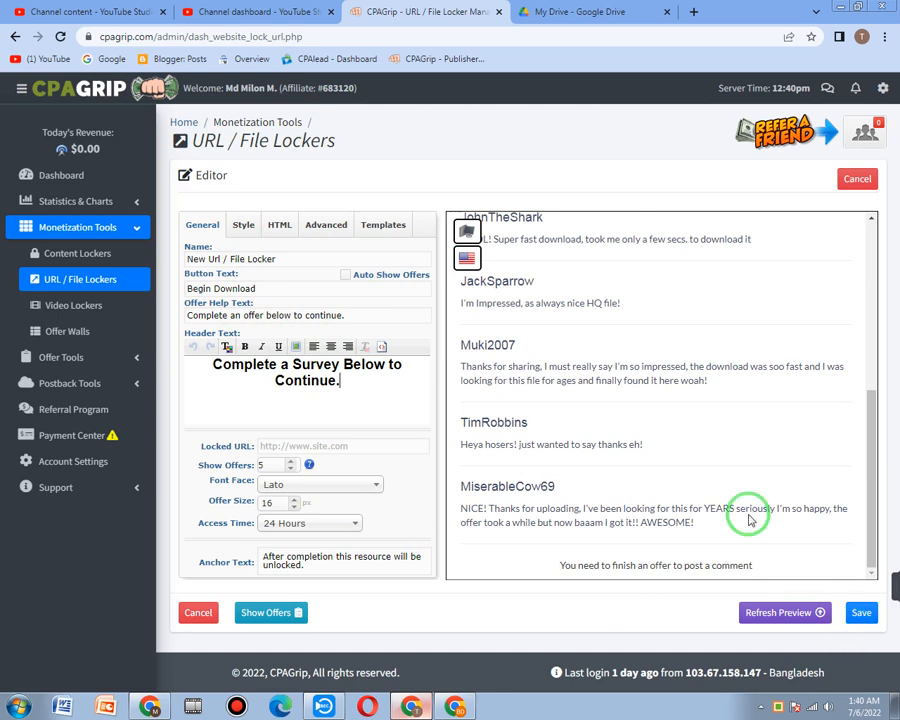
scroll(745, 512, "up", 2)
scroll(745, 512, "up", 3)
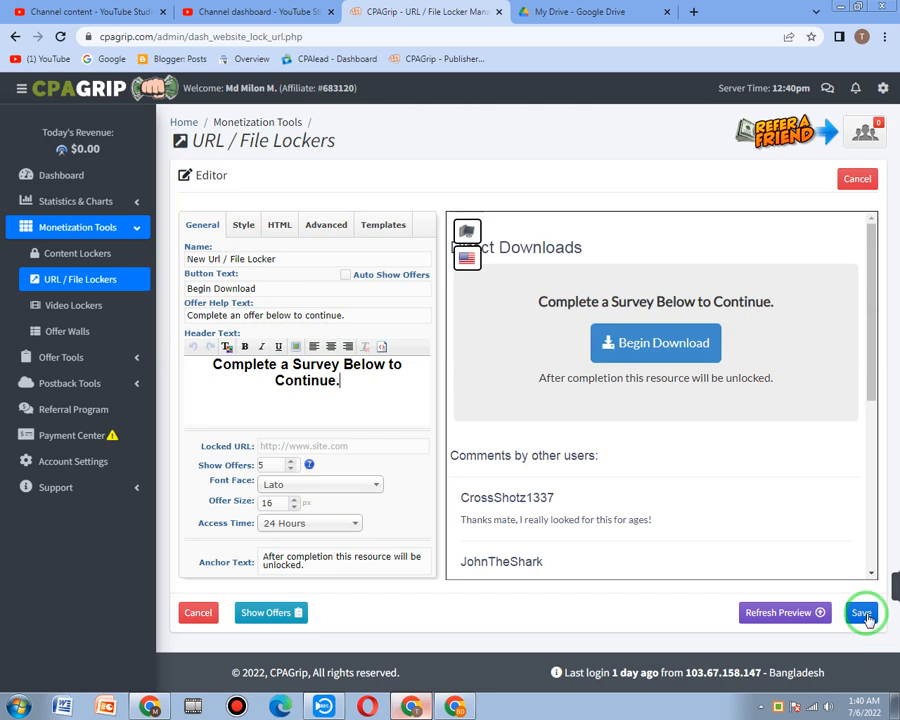
Paste the Google Drive folder link as the Locked URL and save the new locker
left_click(861, 612)
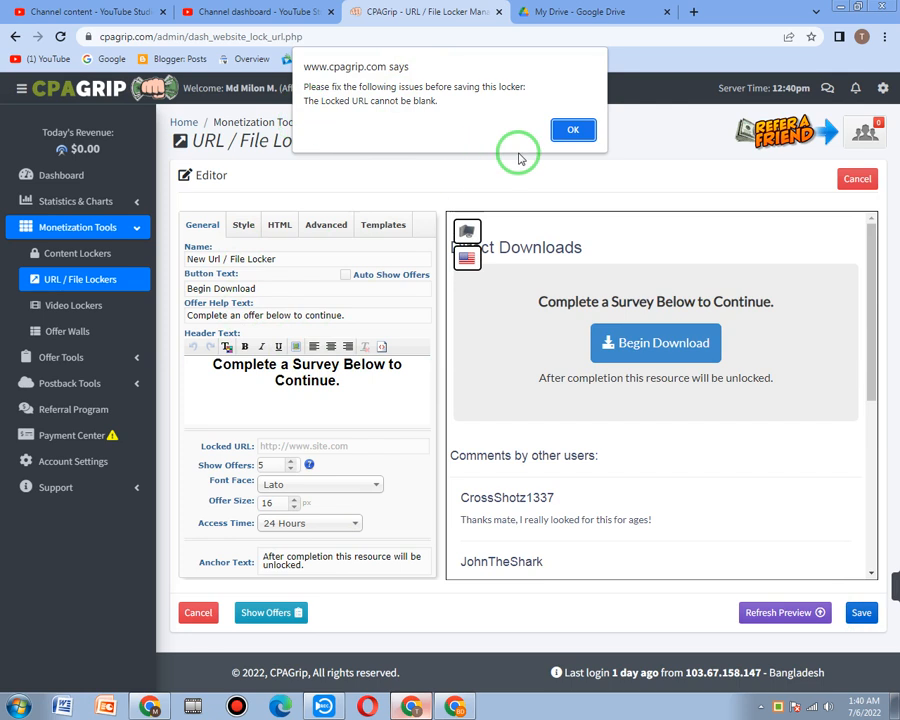
left_click(574, 132)
left_click(245, 443)
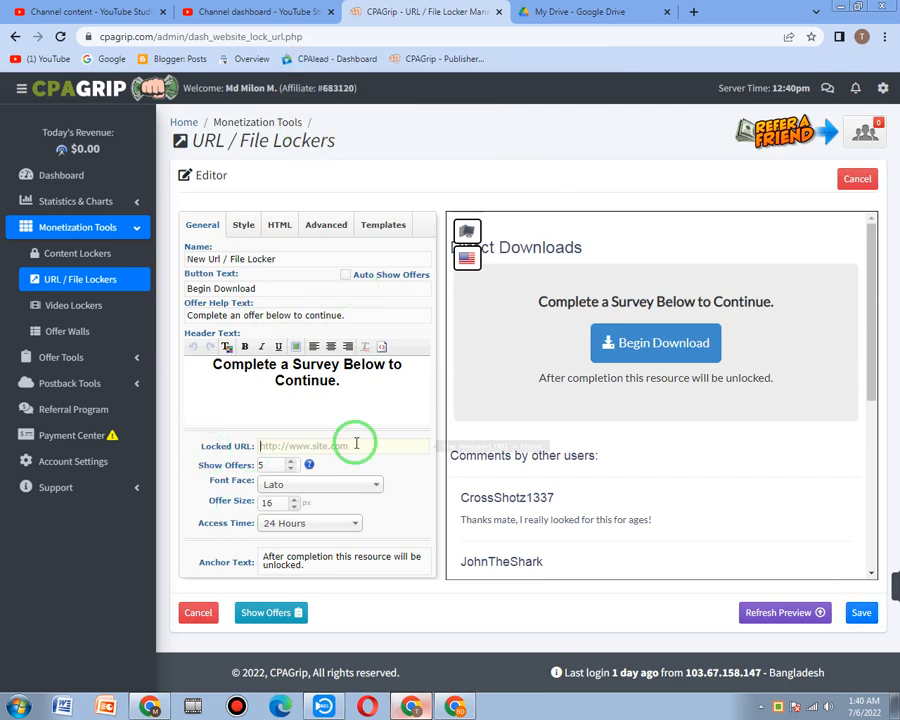
left_click_drag(197, 446, 255, 449)
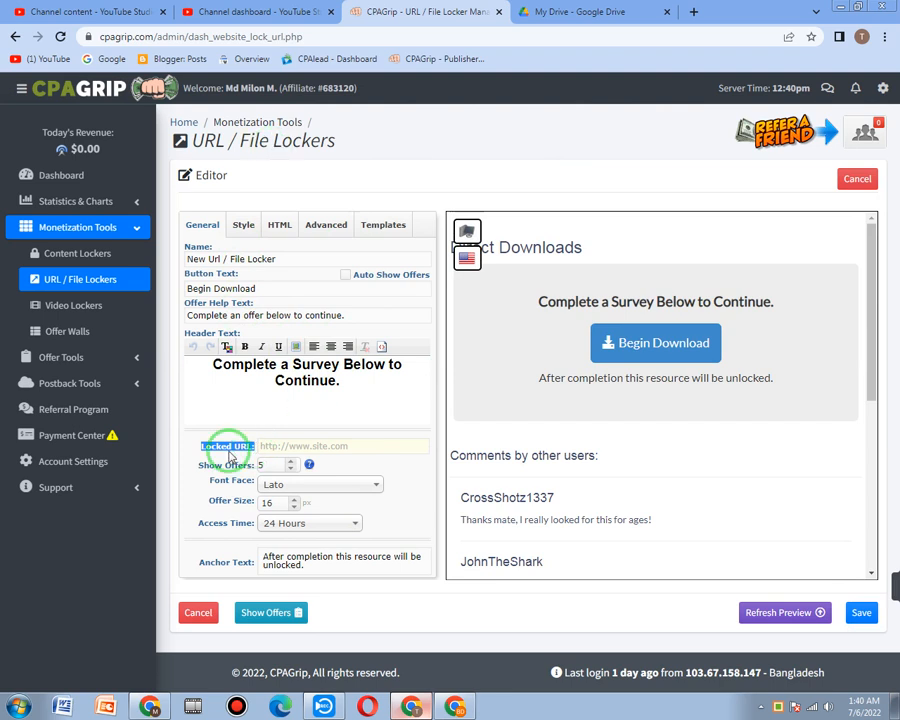
left_click(267, 446)
right_click(266, 449)
left_click(321, 537)
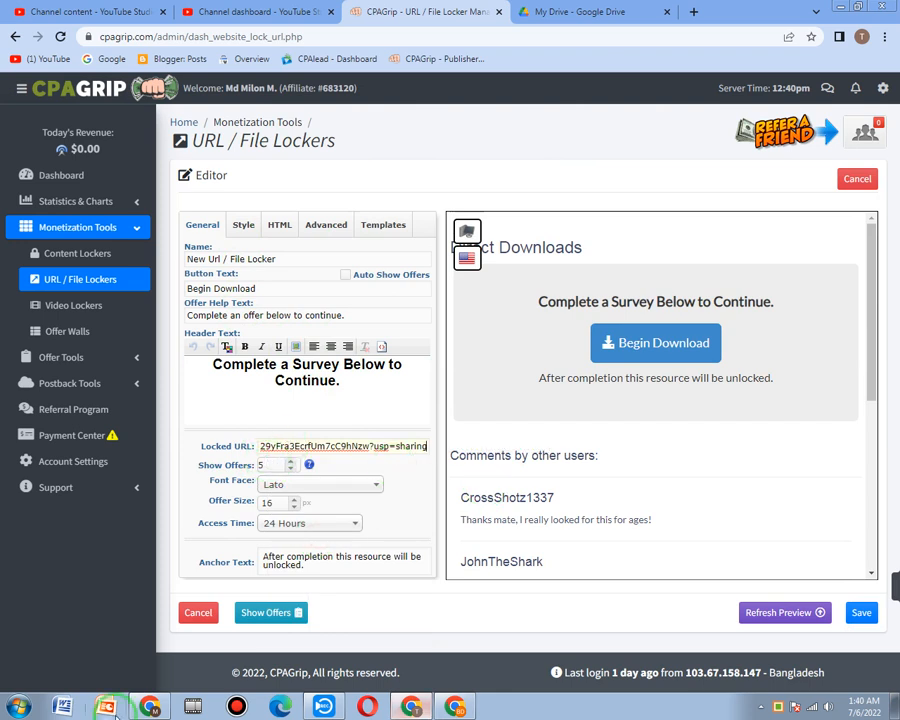
left_click(860, 612)
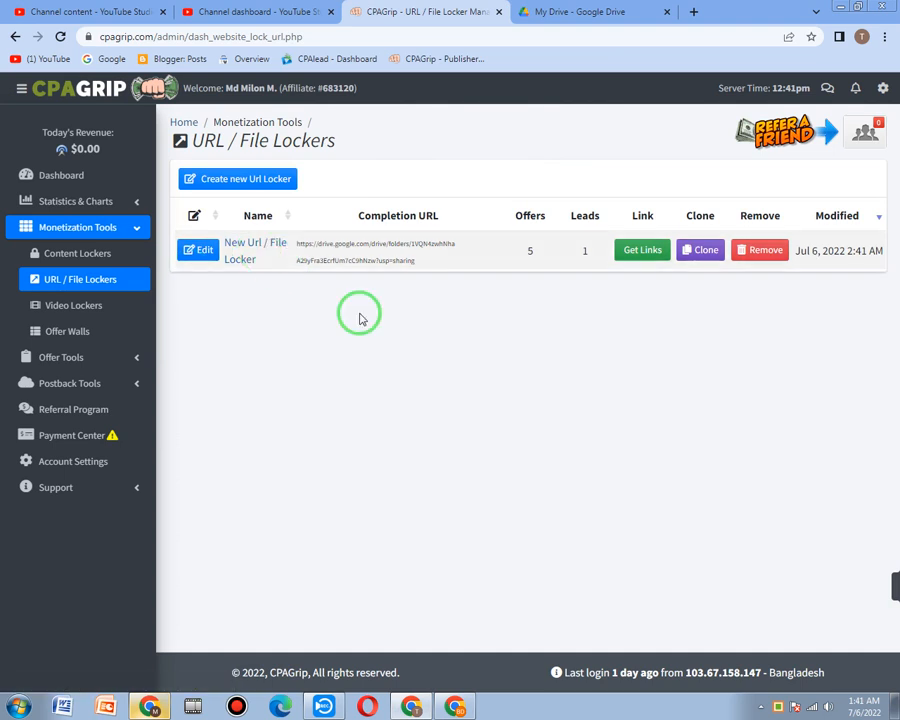
left_click(645, 255)
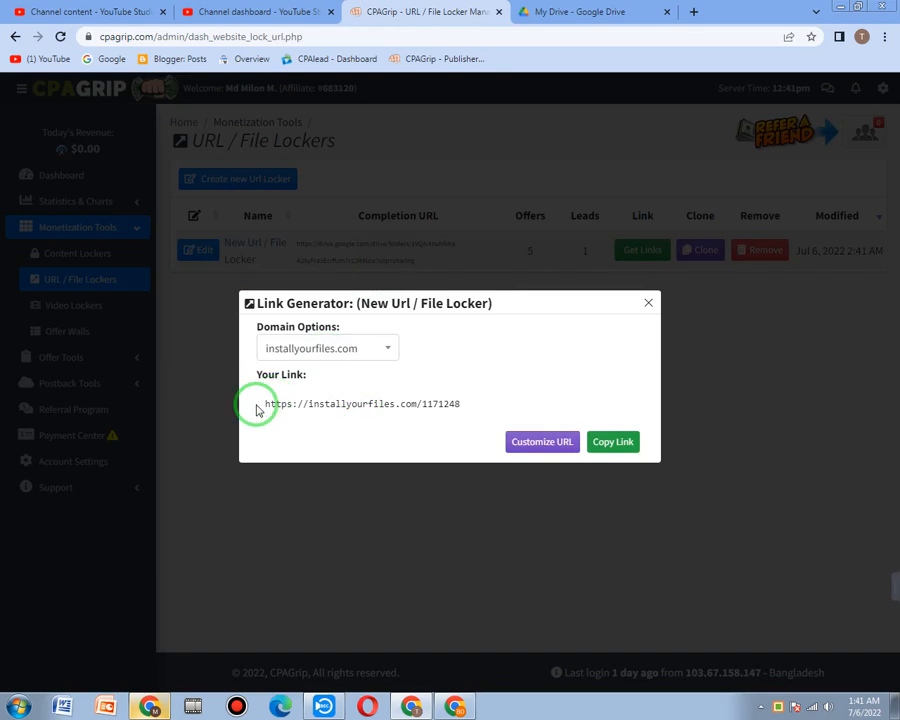
left_click_drag(263, 405, 464, 406)
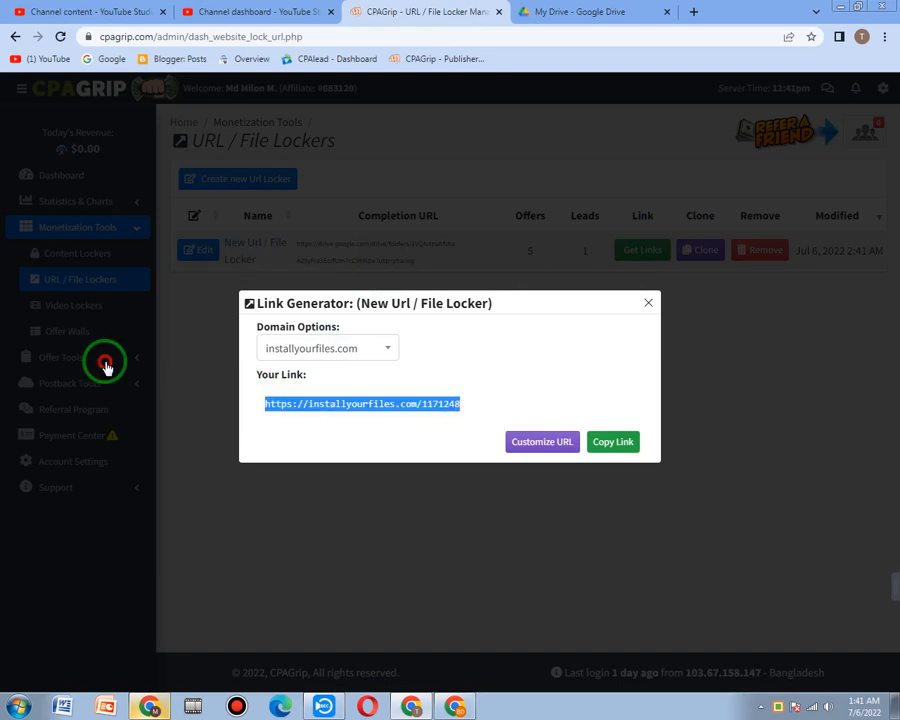
left_click(613, 442)
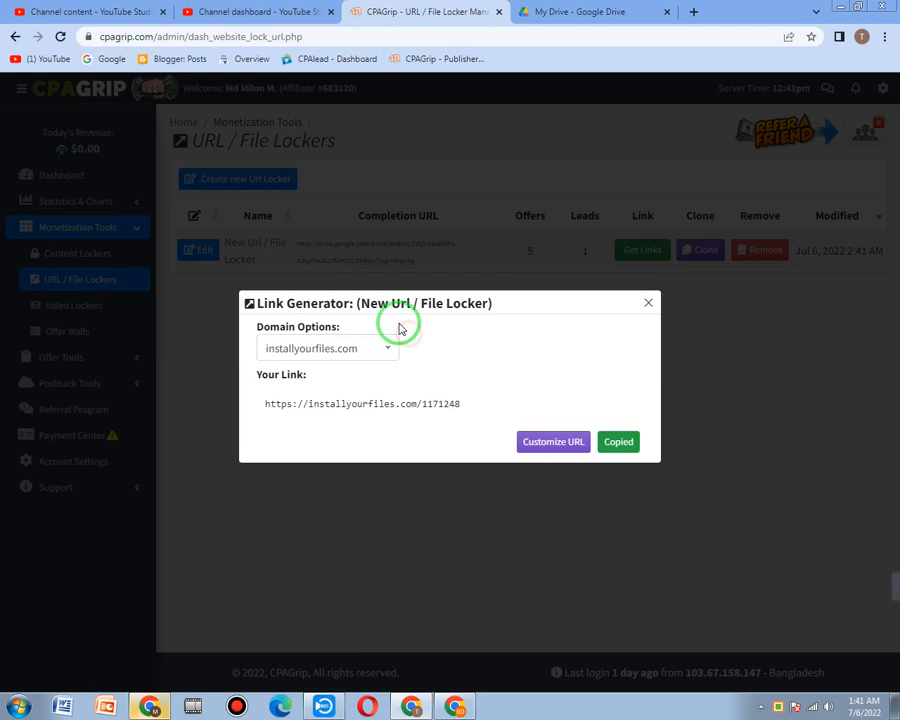
left_click(649, 302)
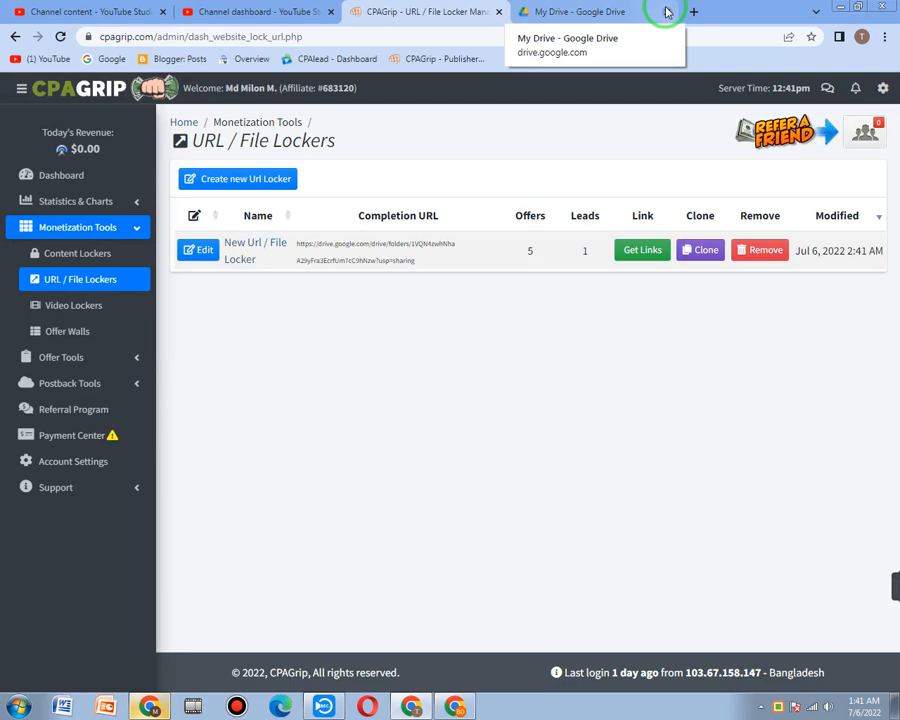
In a new tab, search Google for 'weight loss'
left_click(692, 12)
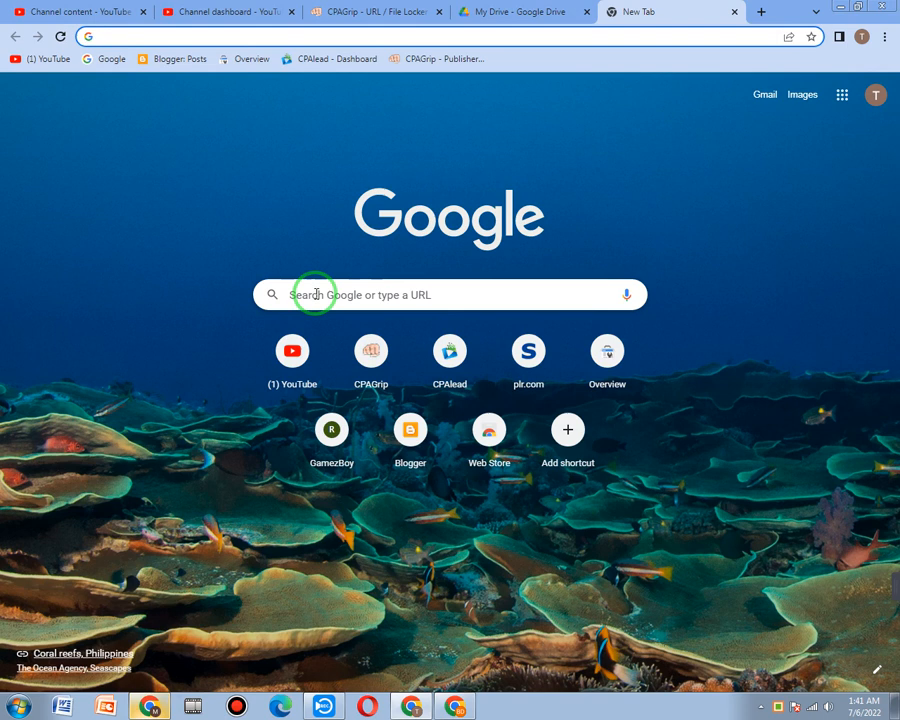
left_click(316, 294)
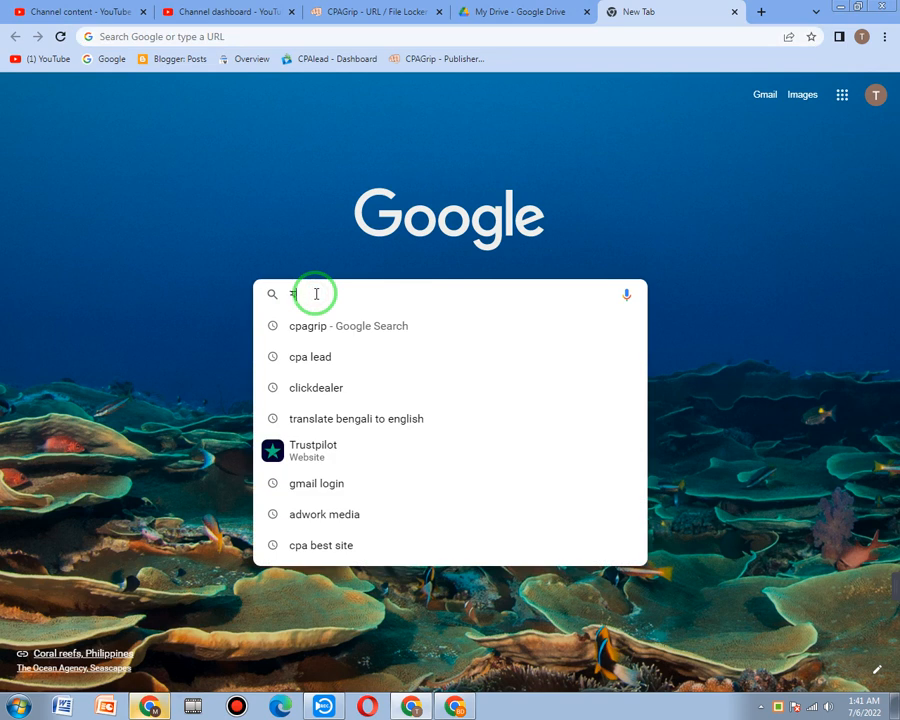
type("যডহ")
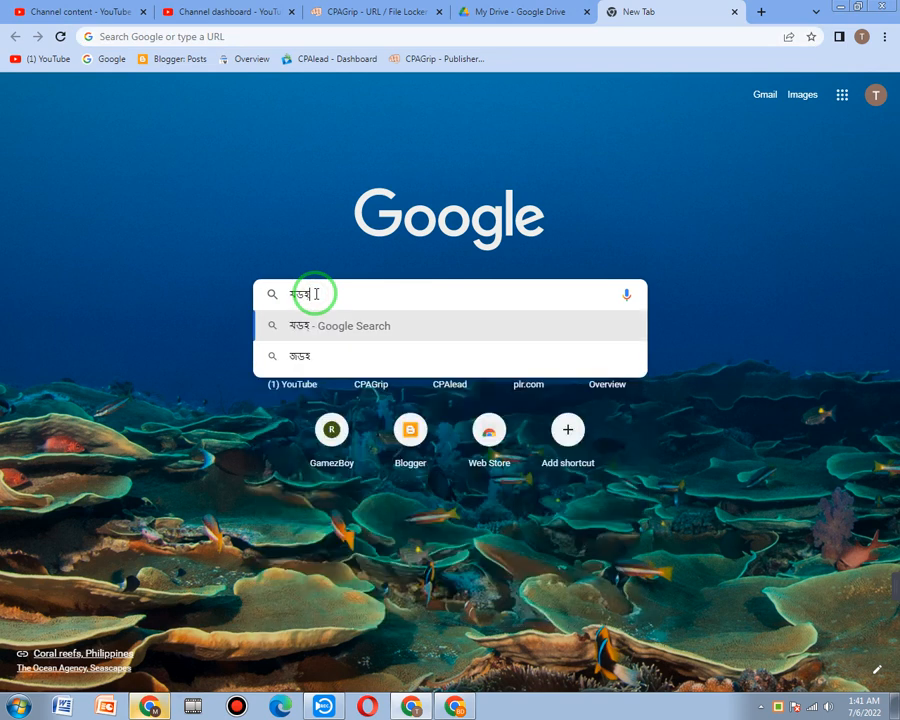
key("Escape")
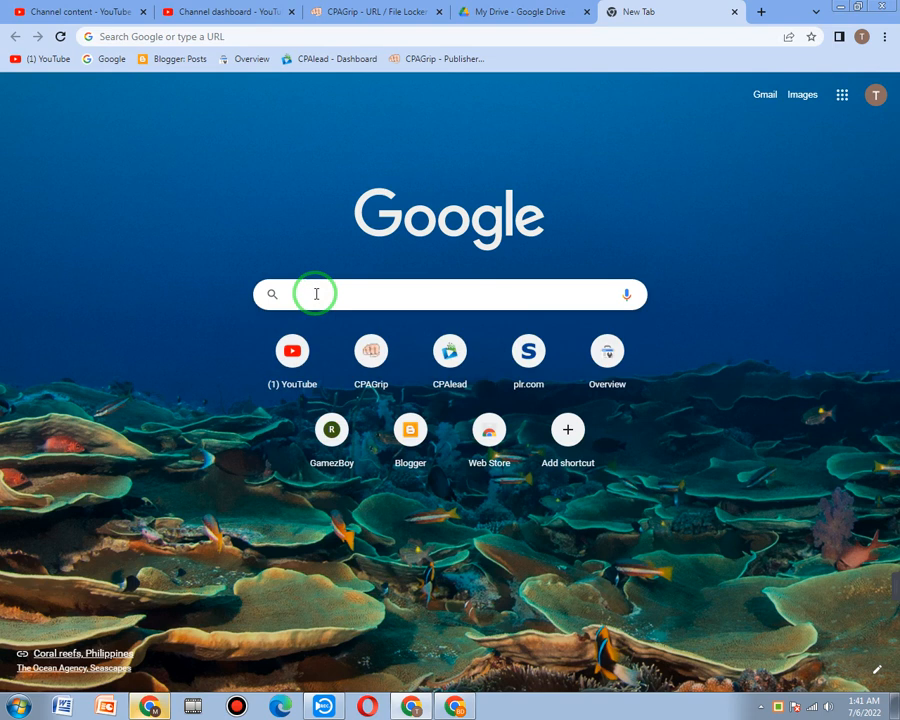
type("weight")
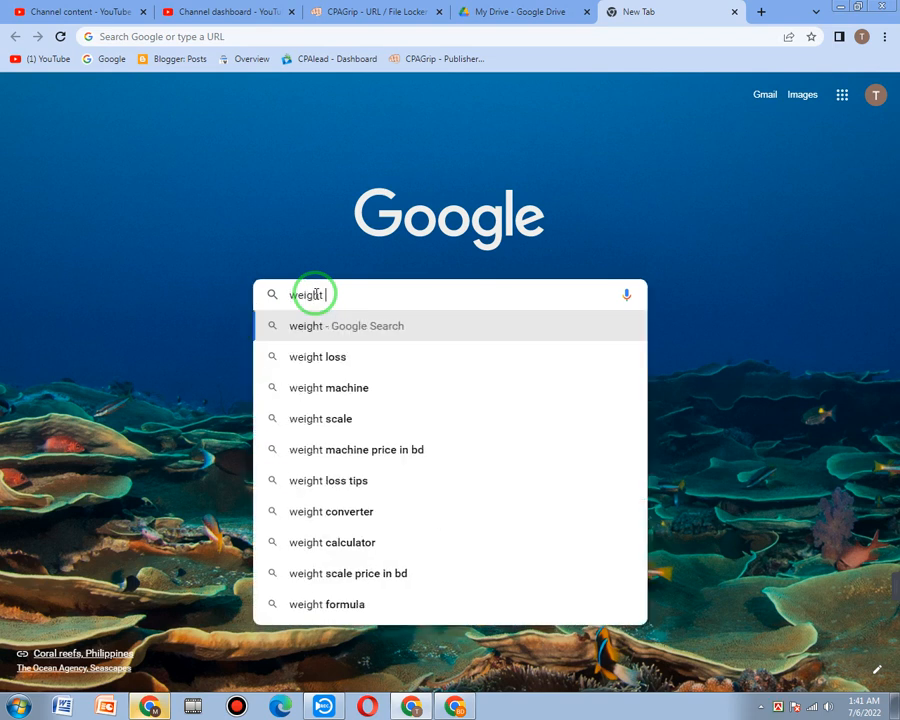
left_click(318, 362)
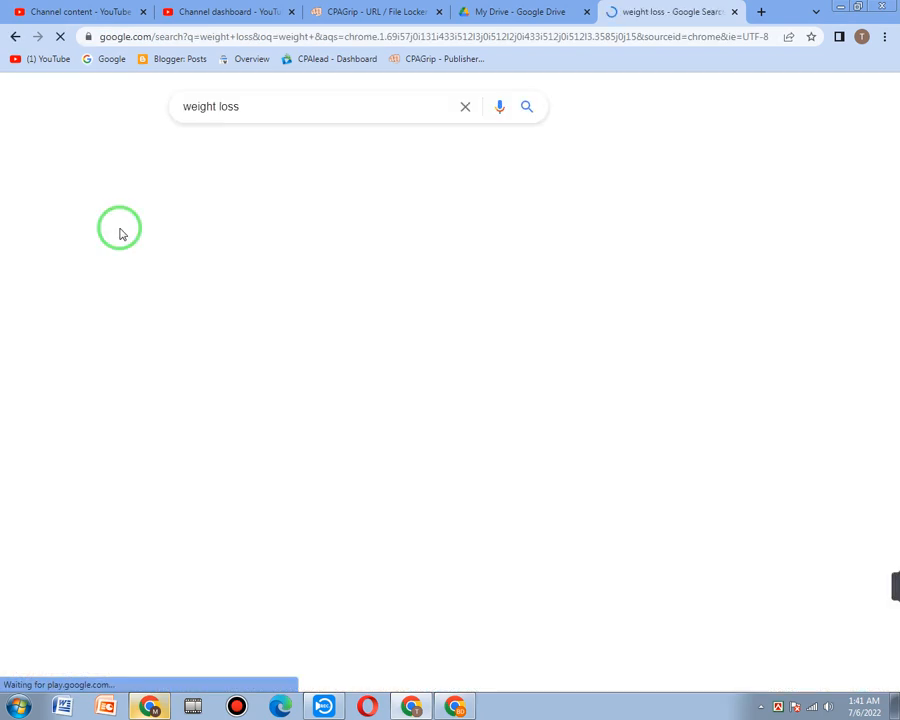
scroll(176, 444, "down", 7)
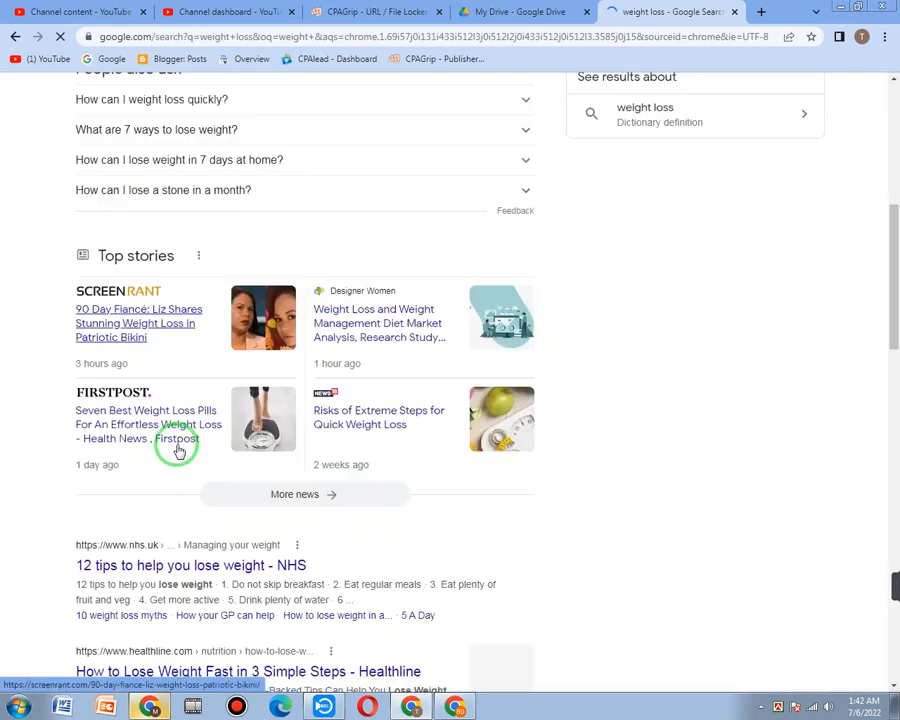
scroll(178, 450, "down", 3)
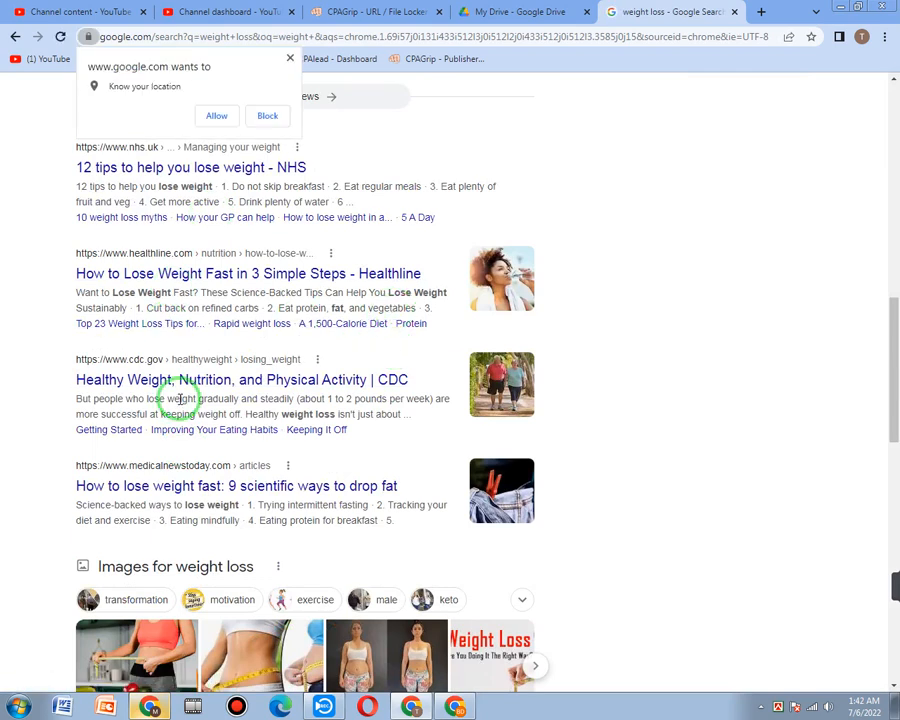
scroll(172, 344, "up", 5)
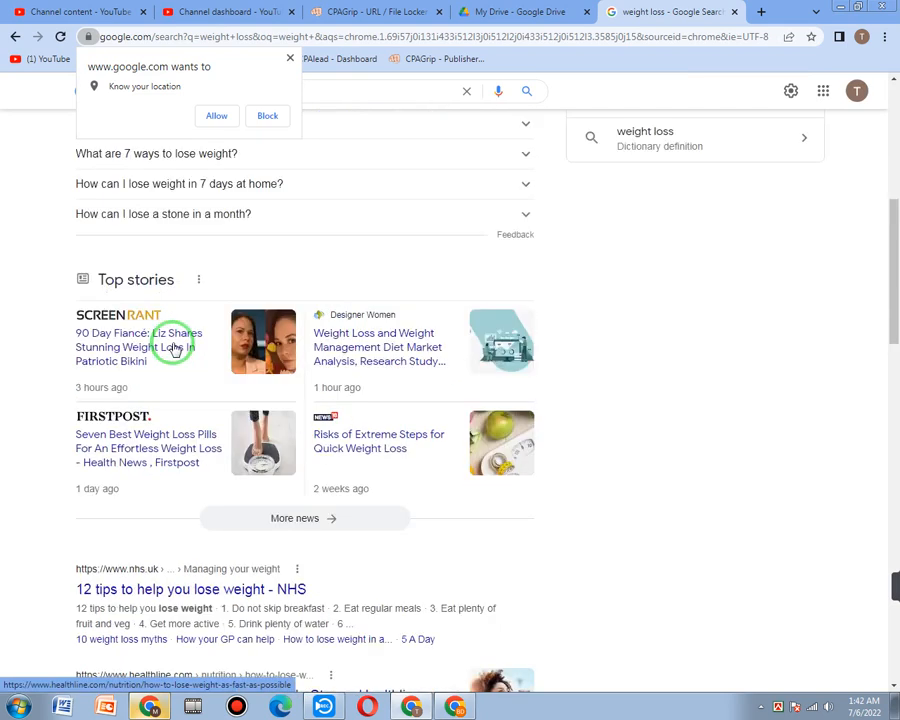
scroll(172, 344, "up", 5)
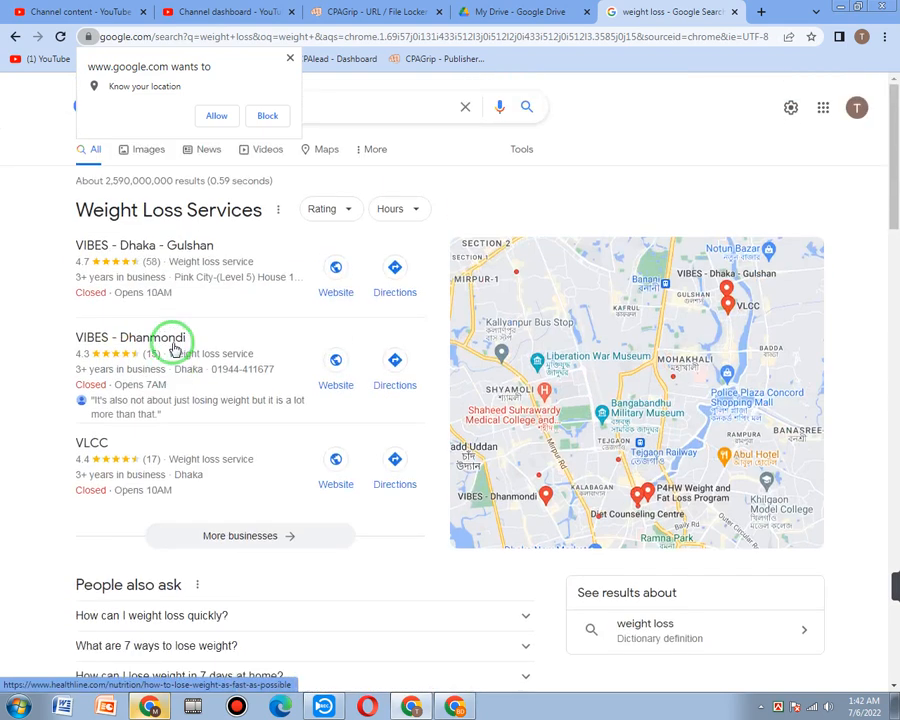
Refine the search to 'weight loss content' and open the NCBI 'Weight-Loss and Maintenance Strategies' result
left_click(291, 61)
left_click(253, 106)
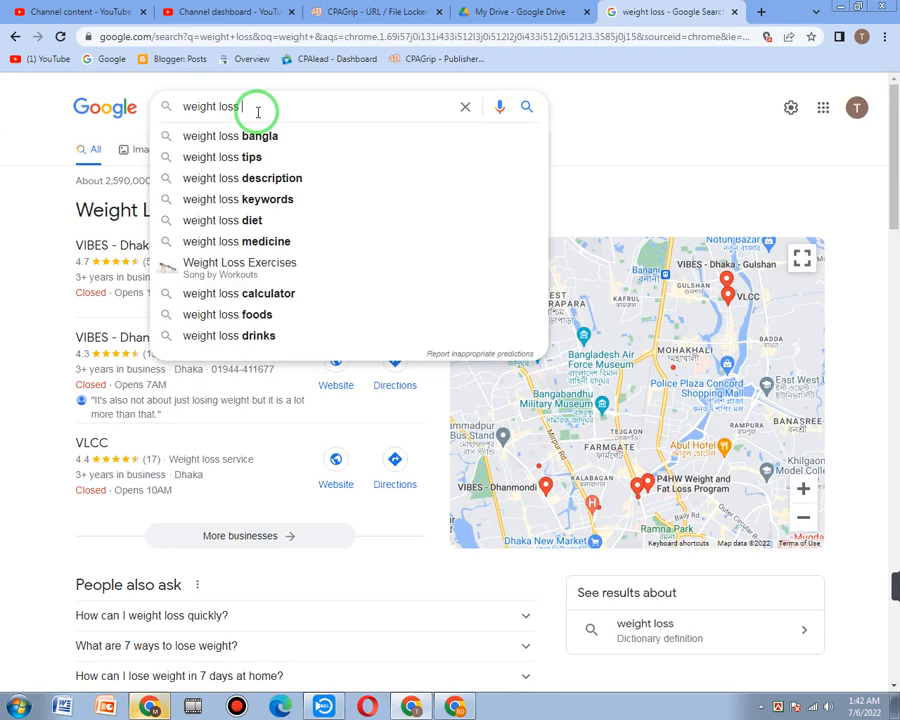
type("co")
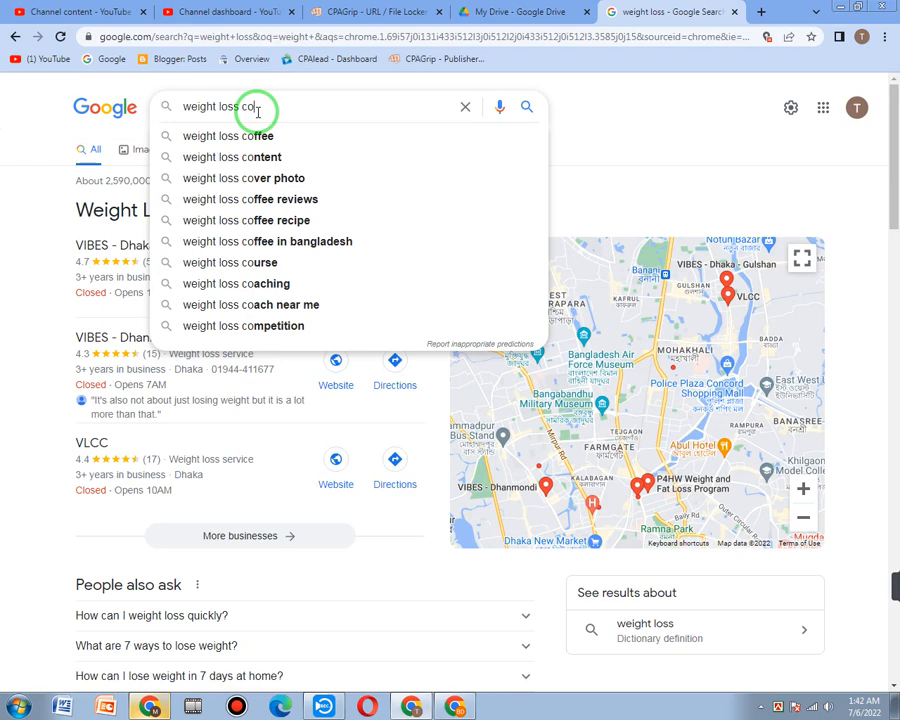
left_click(239, 157)
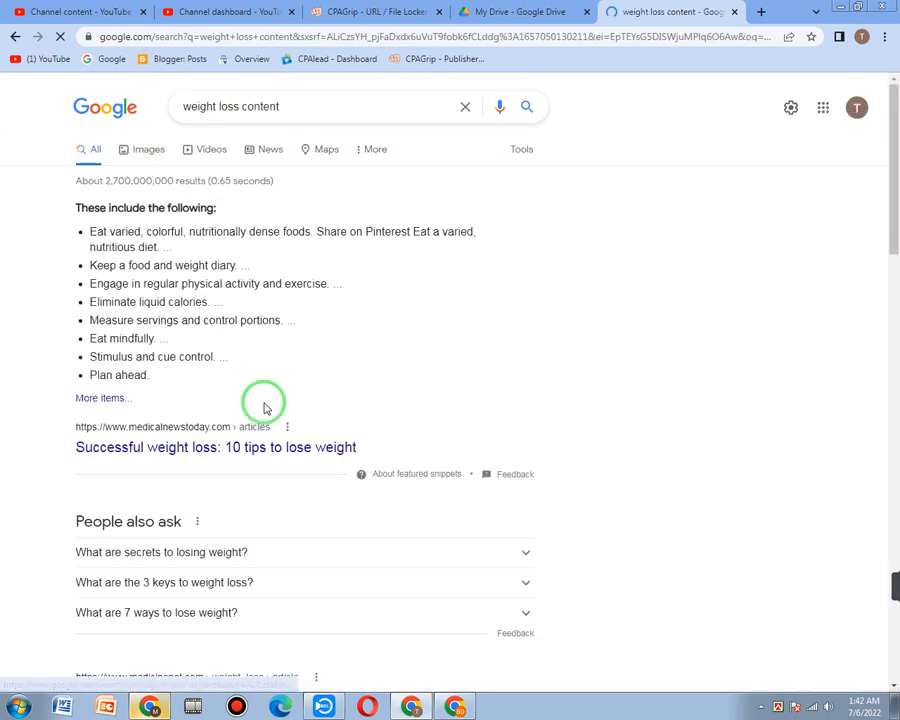
scroll(252, 320, "down", 1)
scroll(252, 325, "down", 3)
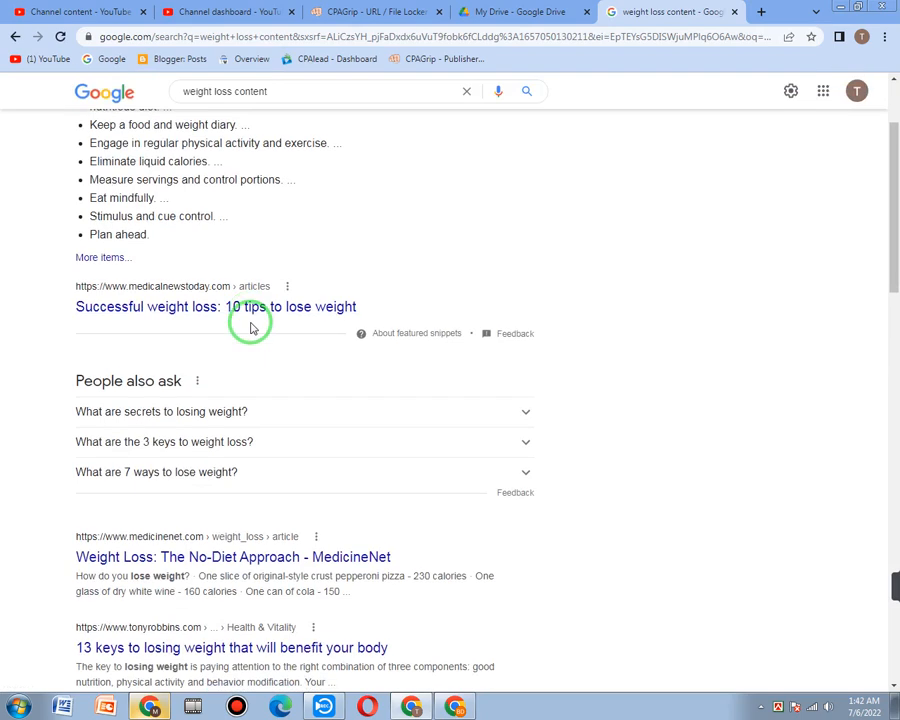
scroll(252, 330, "down", 1)
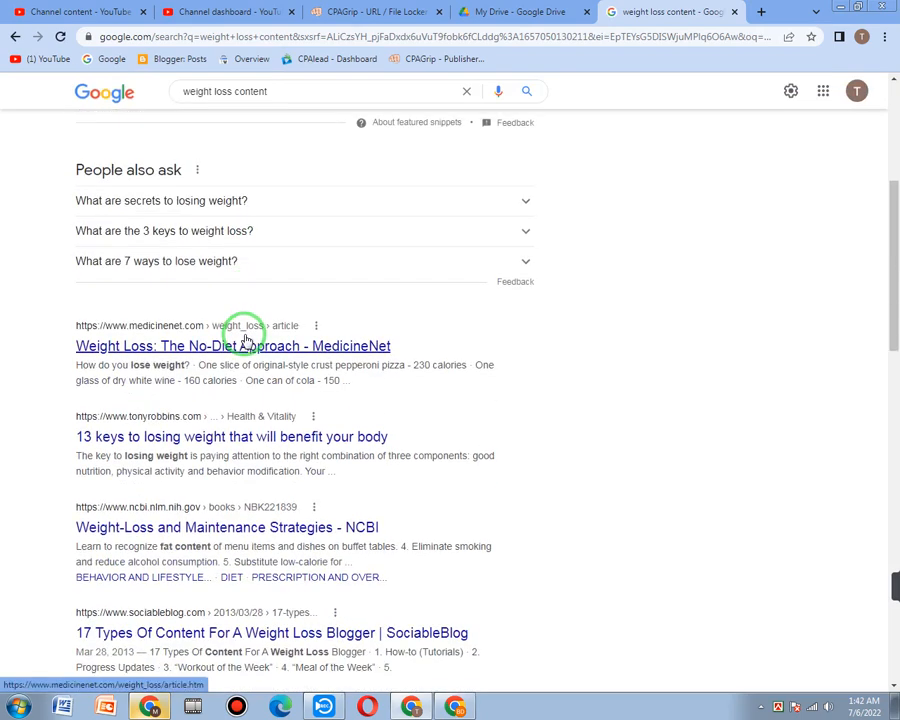
scroll(210, 427, "down", 1)
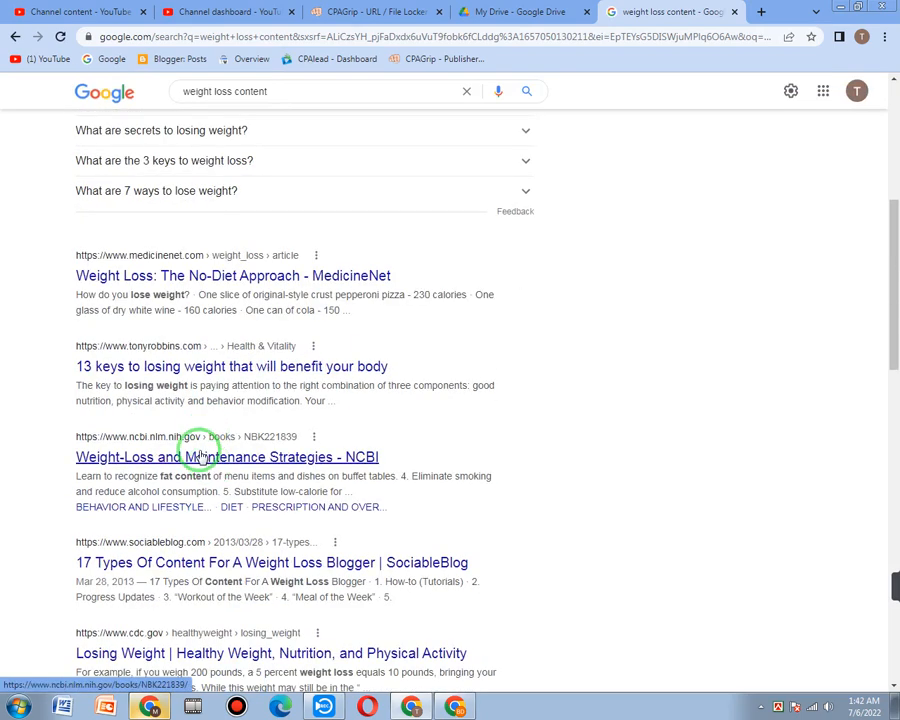
left_click(199, 456)
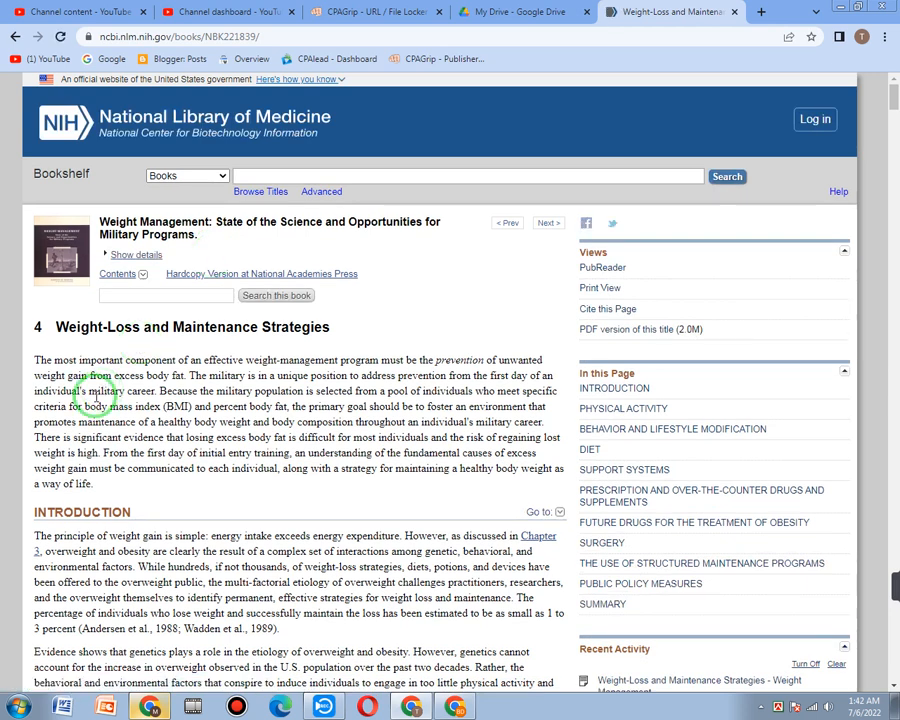
Select the chapter's opening paragraph on NCBI Bookshelf, then open a new browser tab
scroll(95, 395, "down", 1)
scroll(95, 397, "down", 1)
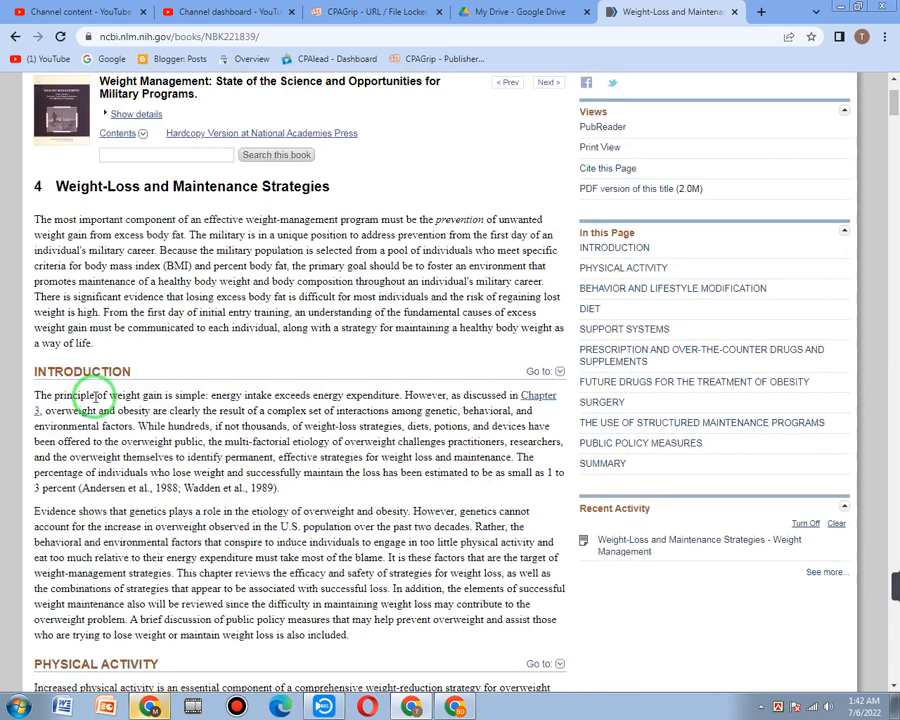
scroll(95, 397, "down", 1)
scroll(90, 392, "up", 1)
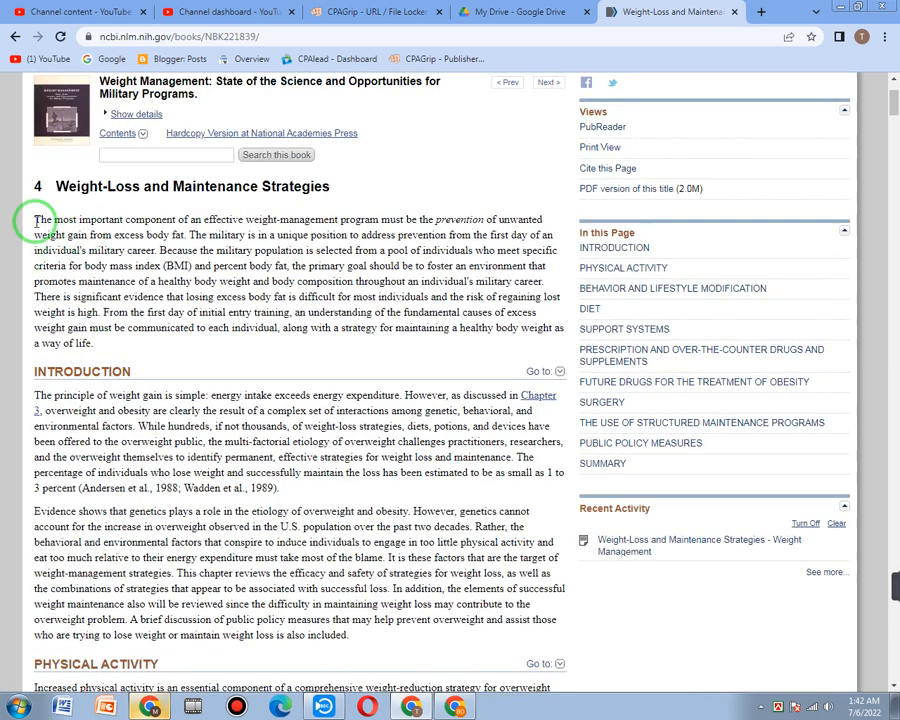
left_click_drag(63, 281, 63, 283)
left_click_drag(30, 221, 90, 342)
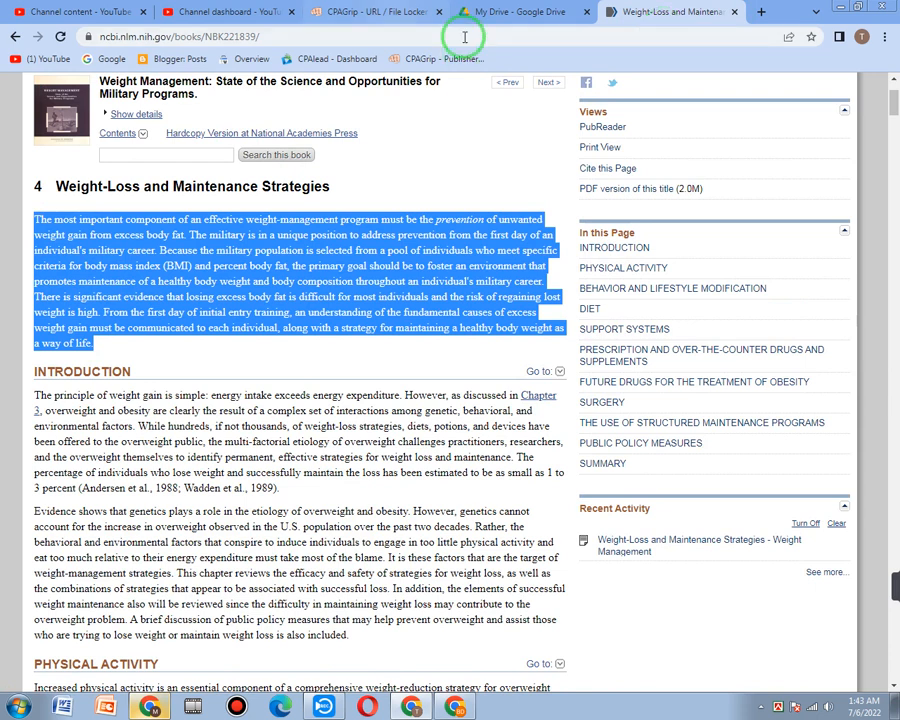
left_click(760, 11)
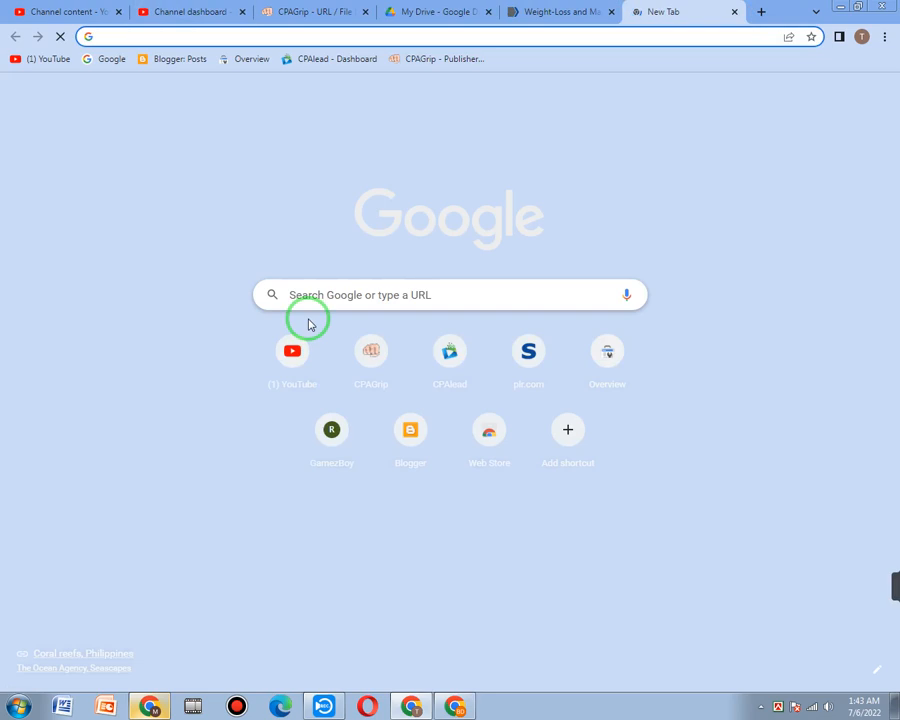
Search Google for 'qura' and open the 'QURA: Home' result at qura.biz
left_click(311, 296)
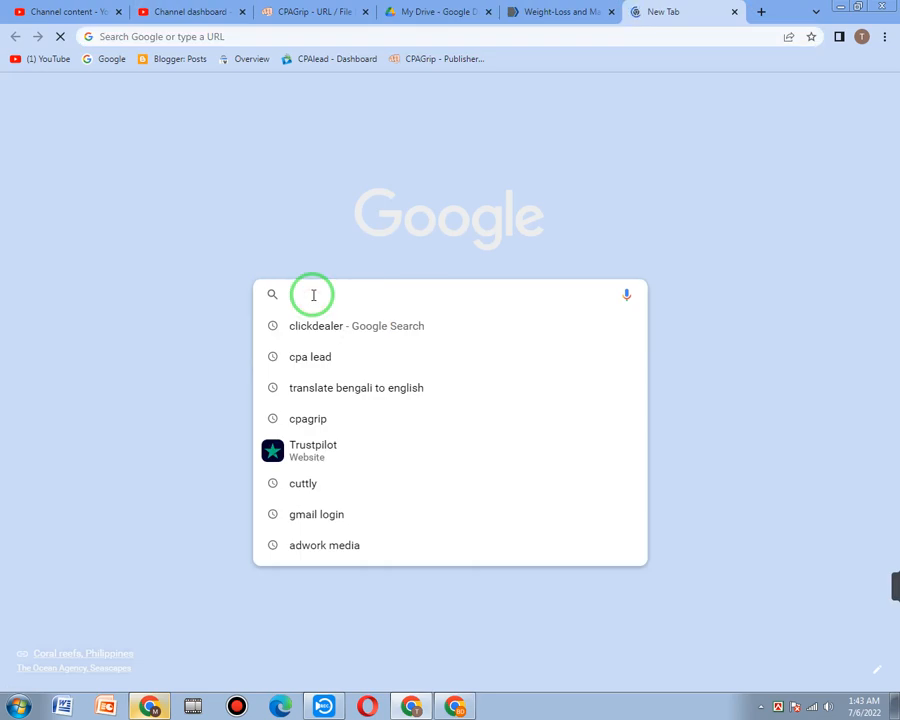
type("q")
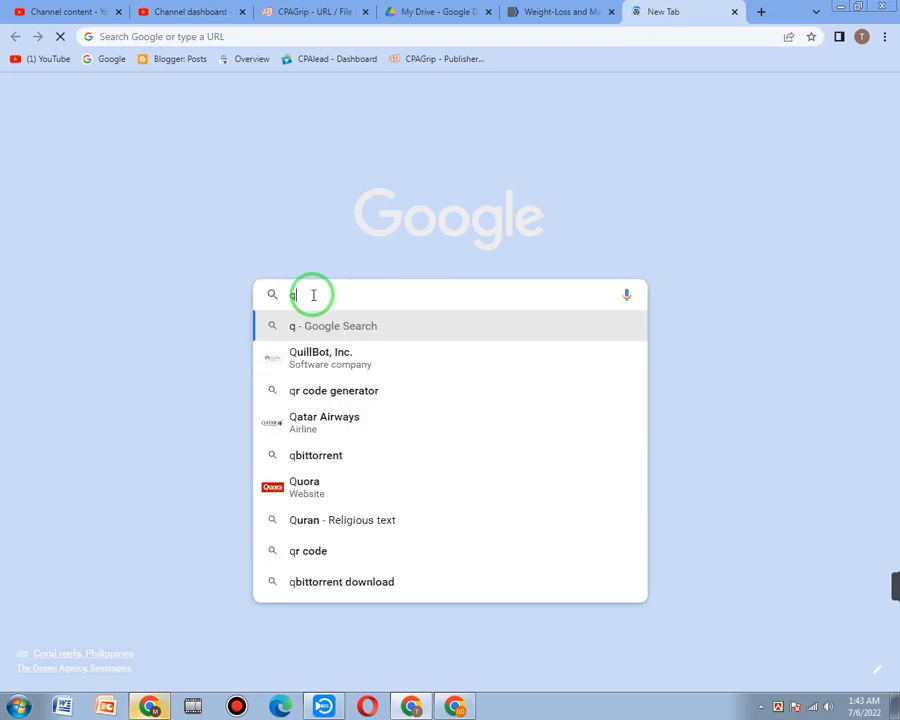
type("ur")
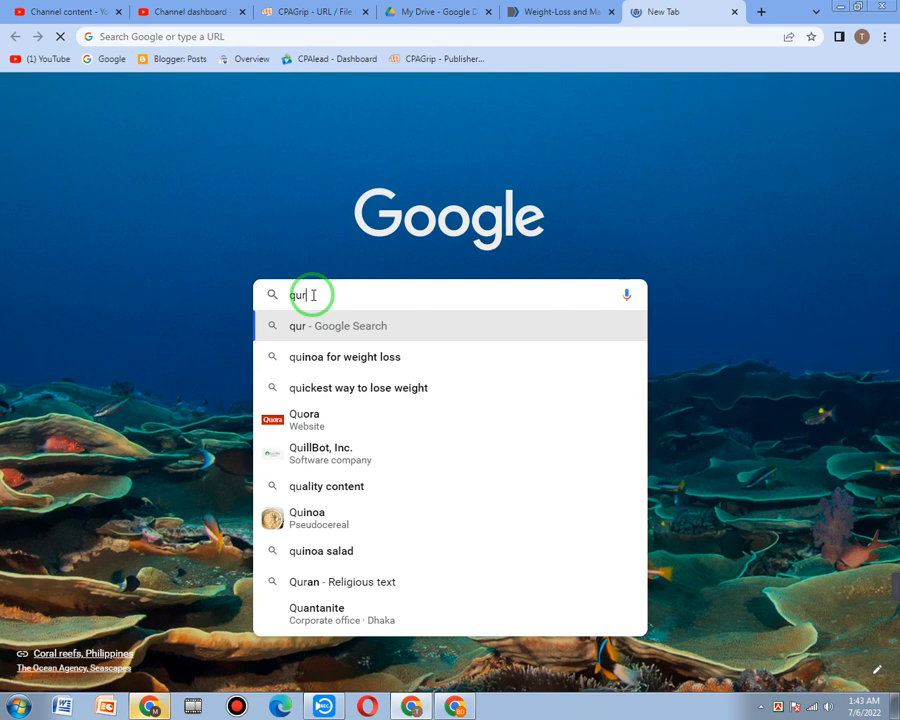
type("a")
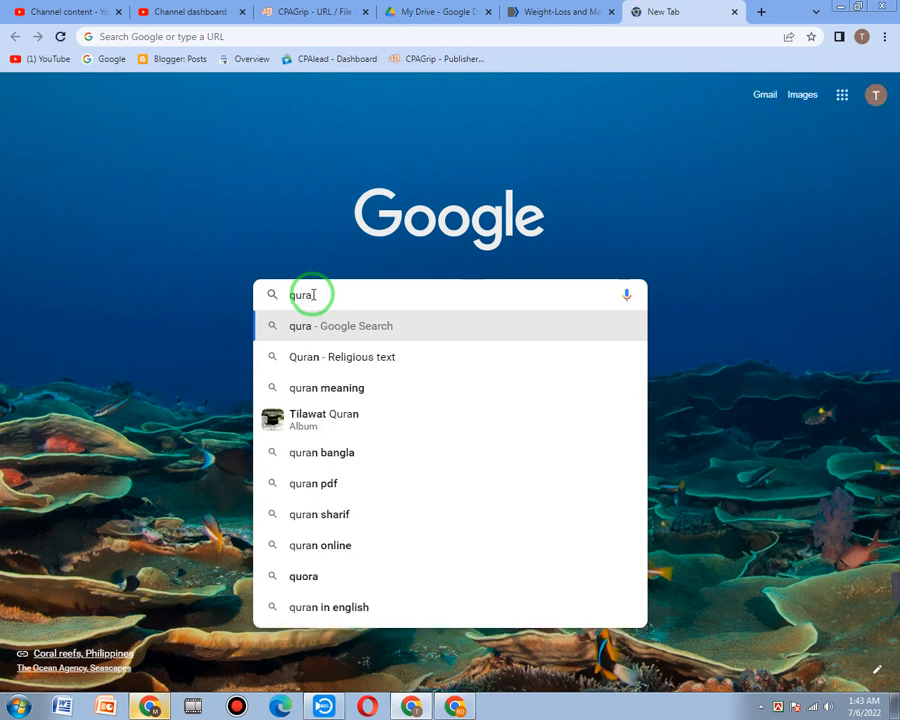
left_click(366, 318)
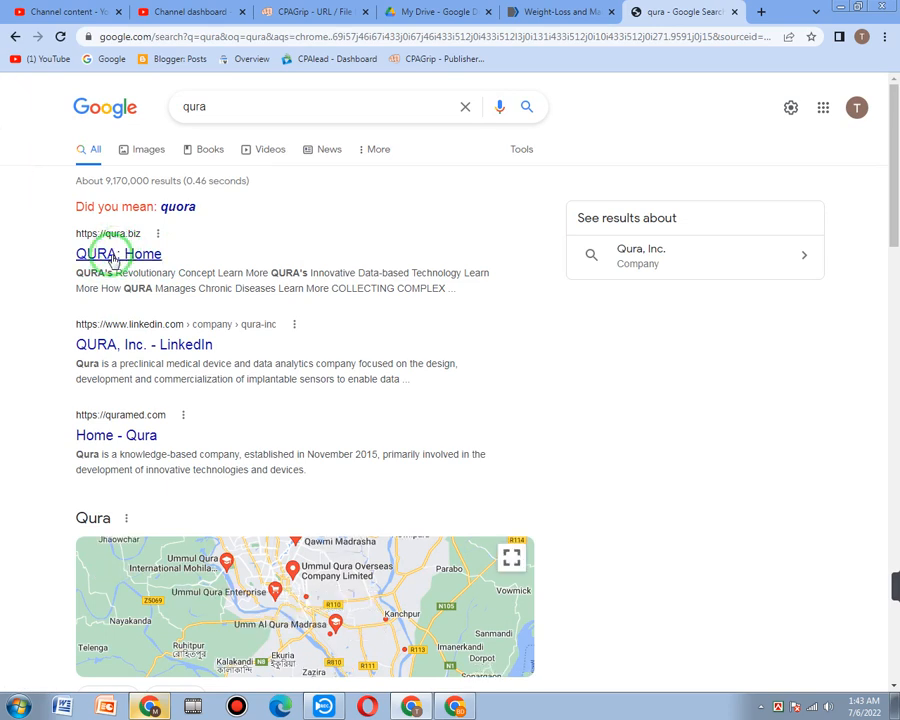
left_click(92, 226)
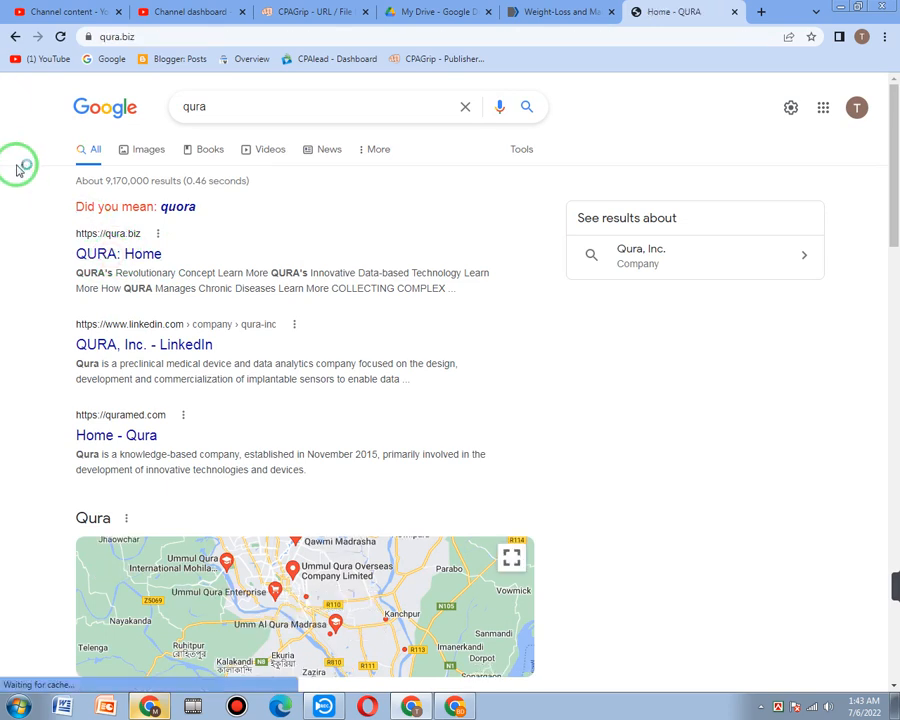
Scroll through the QURA home page, then open a blank new tab beside it
left_click(101, 248)
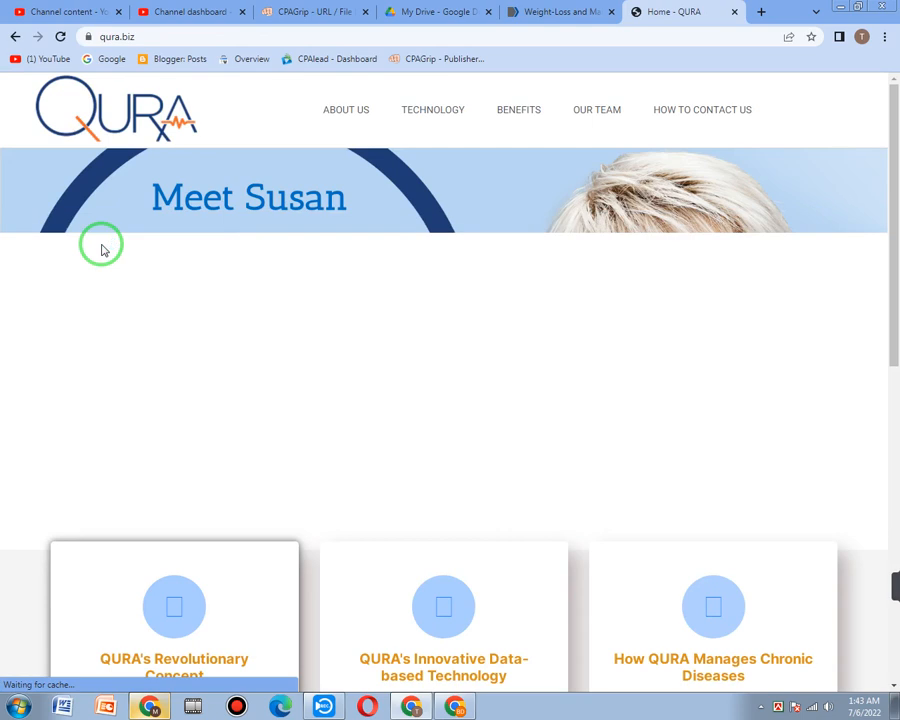
scroll(234, 278, "down", 2)
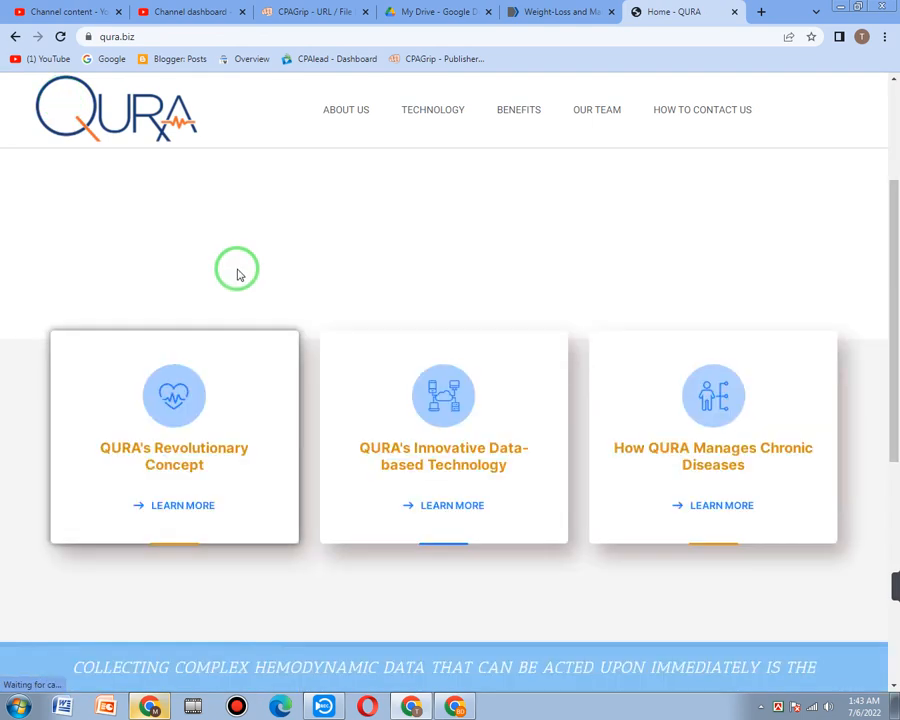
scroll(237, 273, "down", 1)
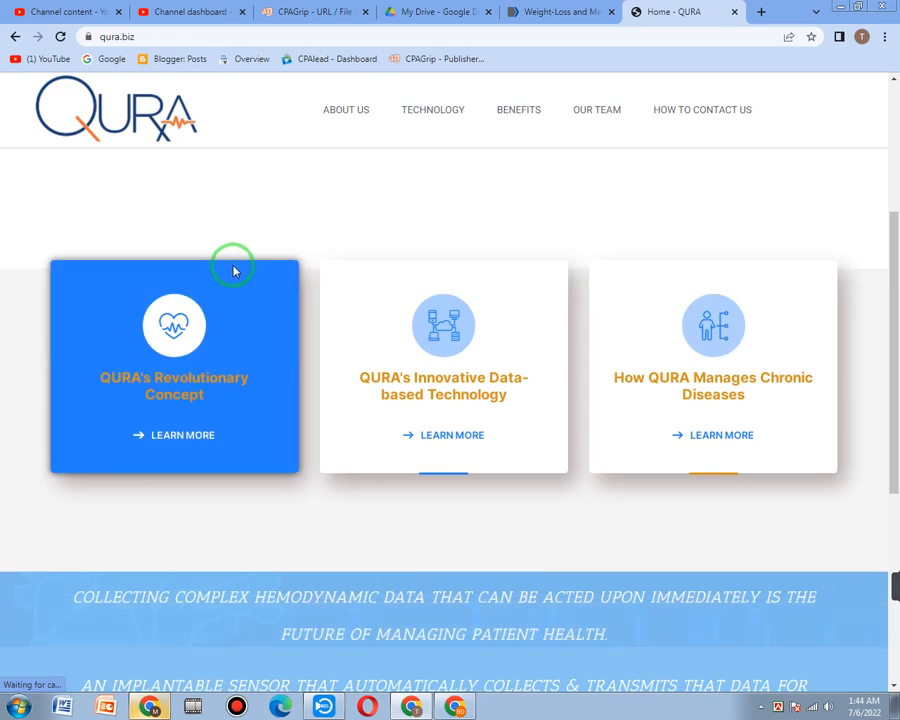
scroll(233, 270, "down", 5)
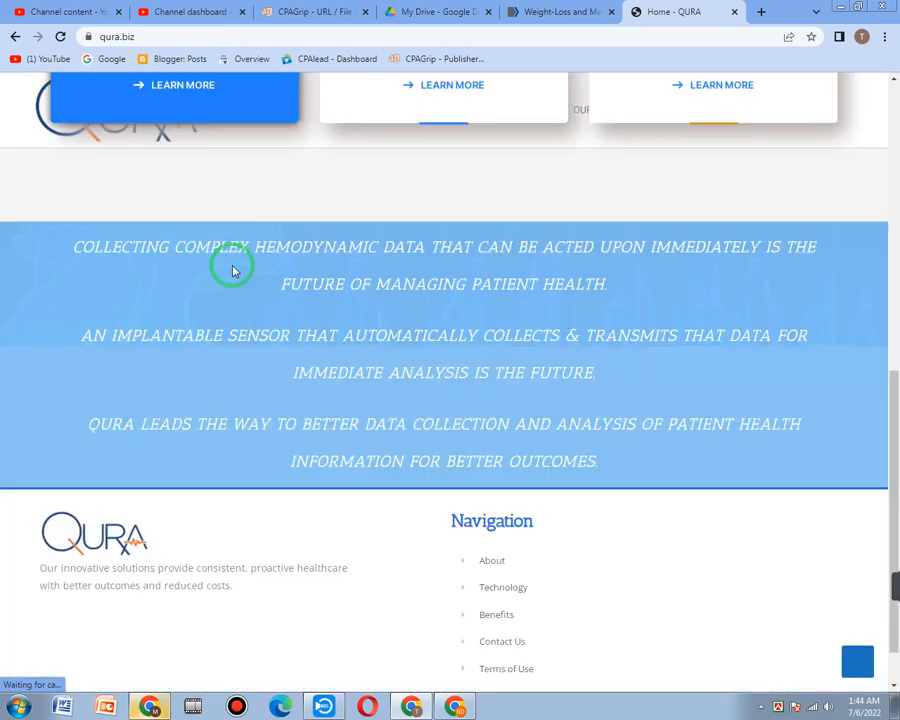
scroll(230, 272, "up", 8)
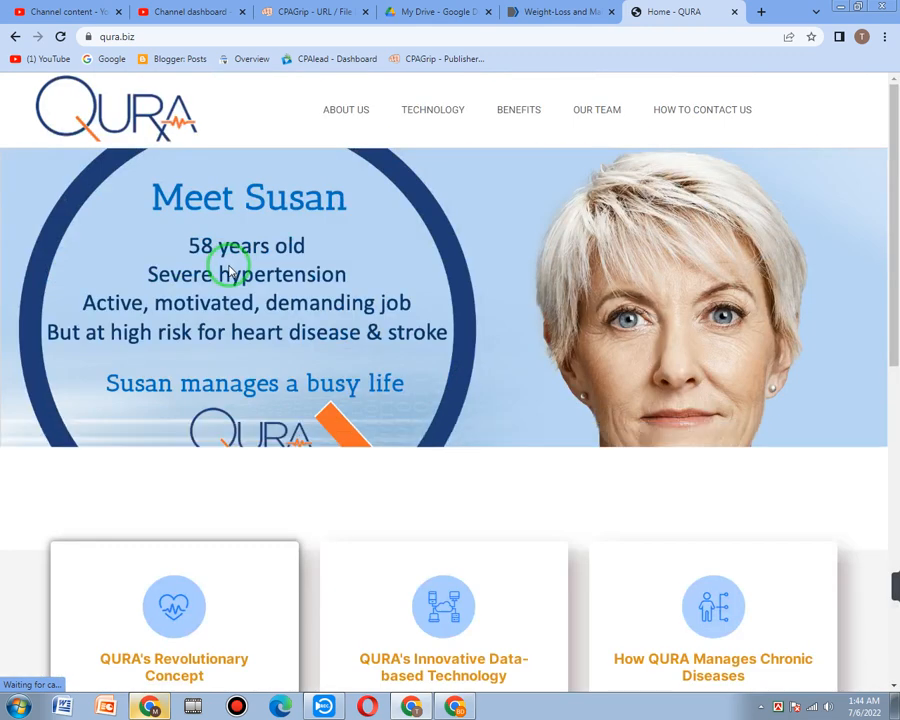
scroll(228, 270, "down", 3)
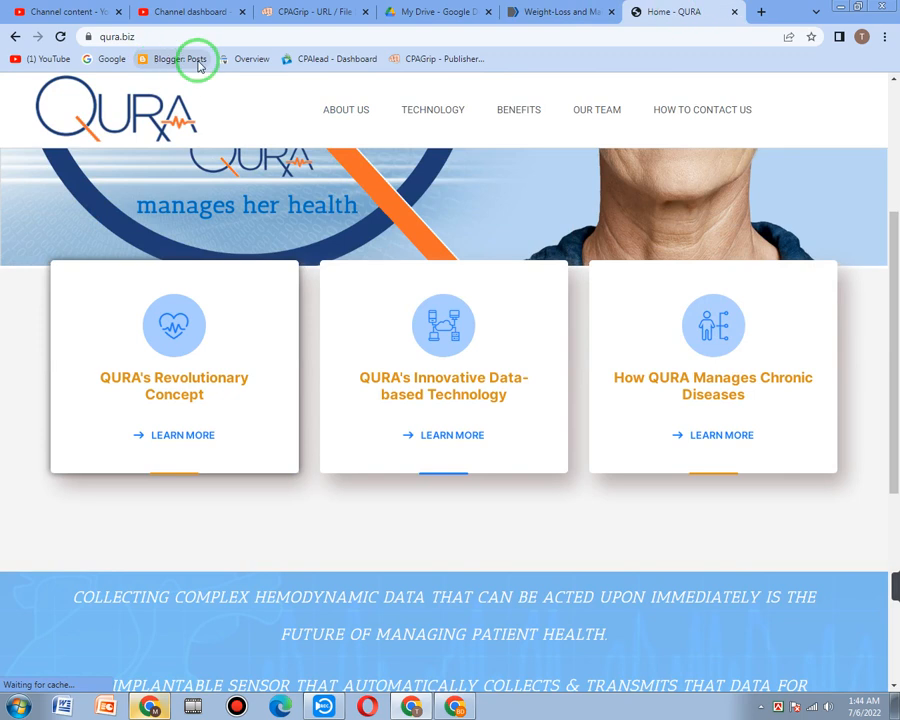
left_click(757, 12)
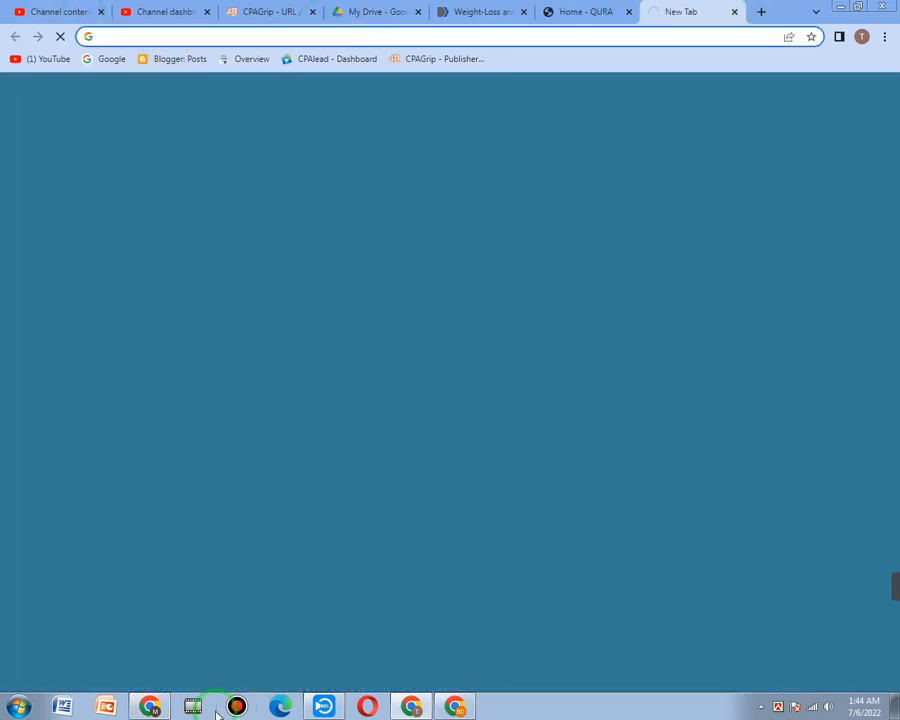
Select the Drive folder link in the Gmail message and open LinkedIn in a new tab
left_click(149, 707)
triple_click(305, 225)
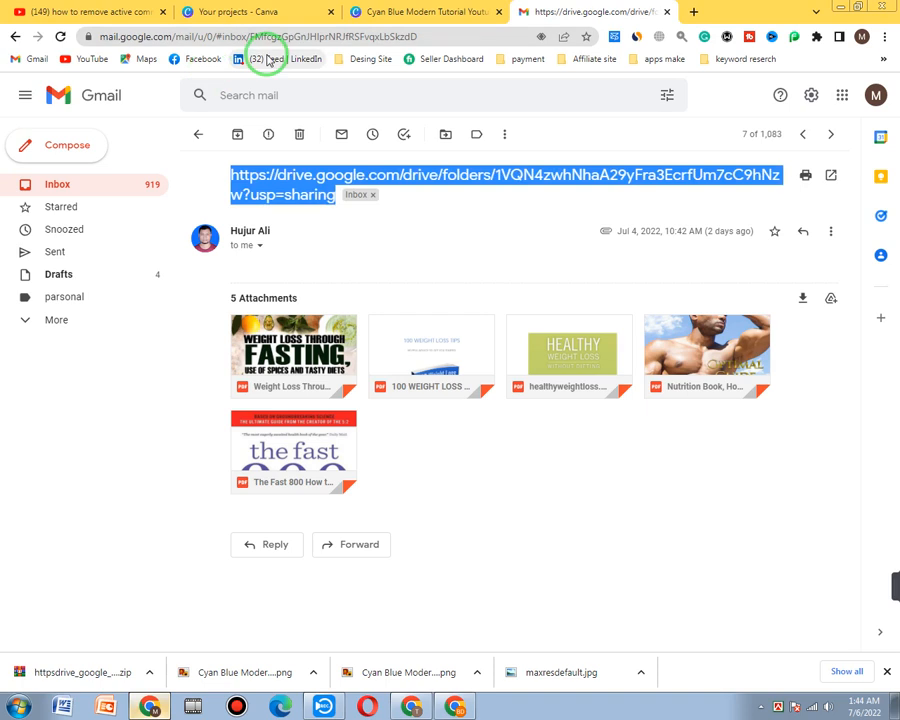
right_click(266, 58)
left_click(317, 69)
left_click(650, 12)
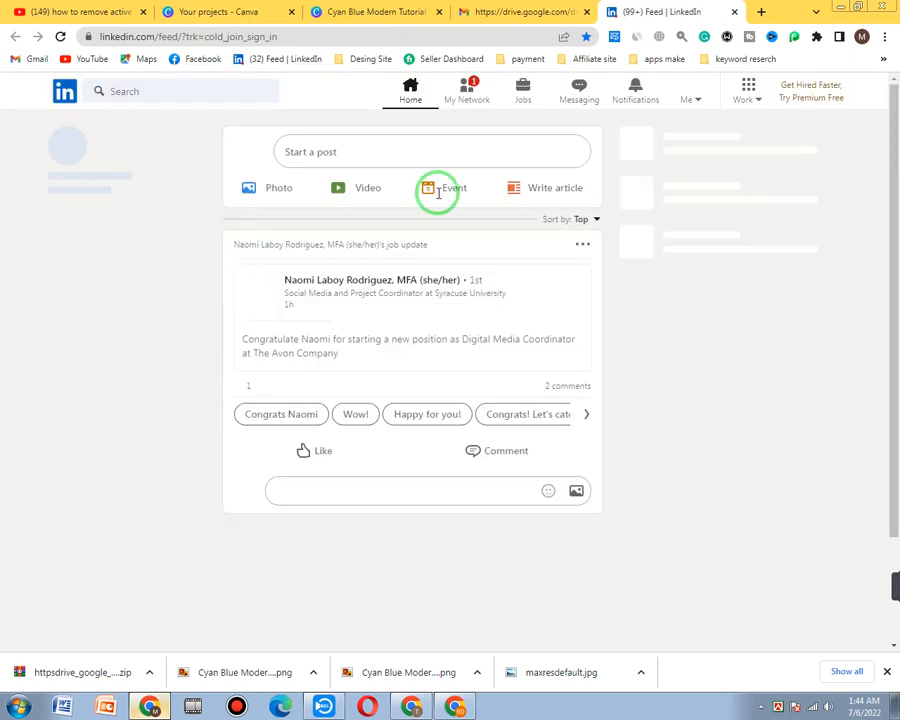
Paste the weight-management text into a new LinkedIn post and break it before 'Because'
left_click(304, 151)
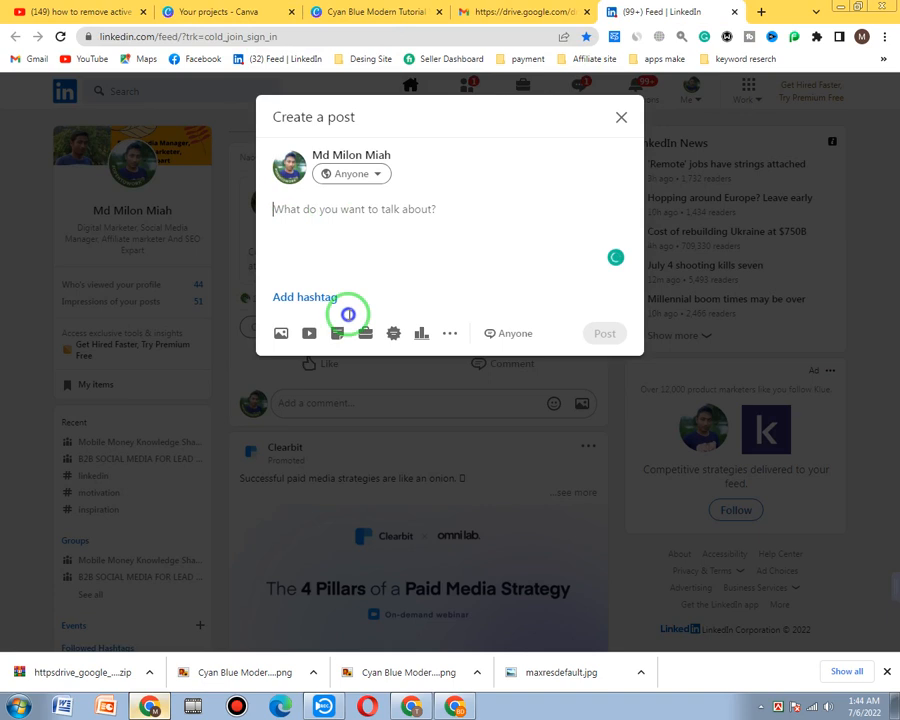
right_click(289, 222)
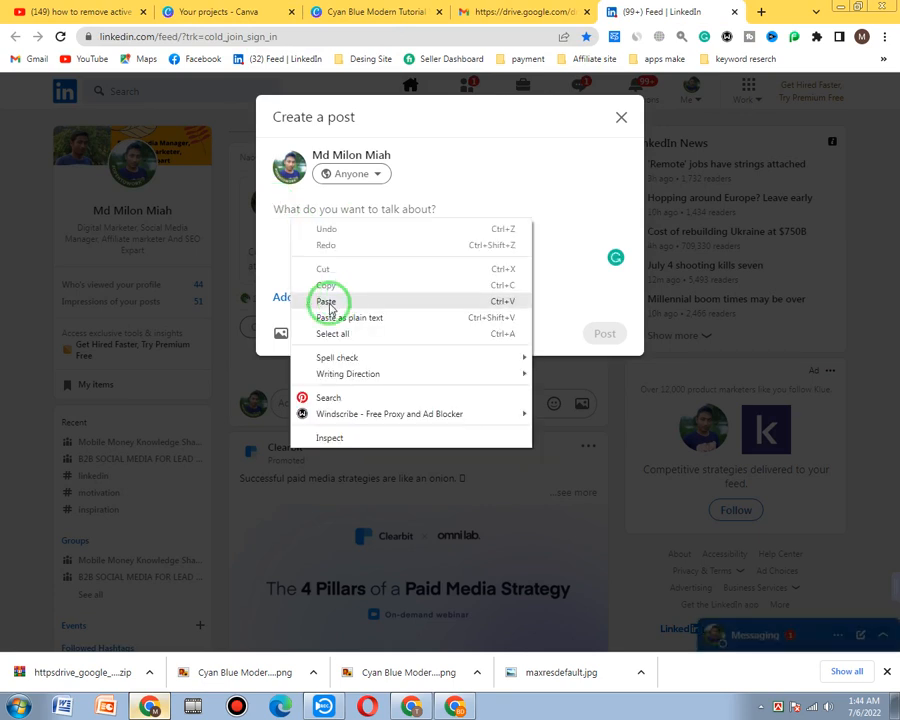
left_click(296, 299)
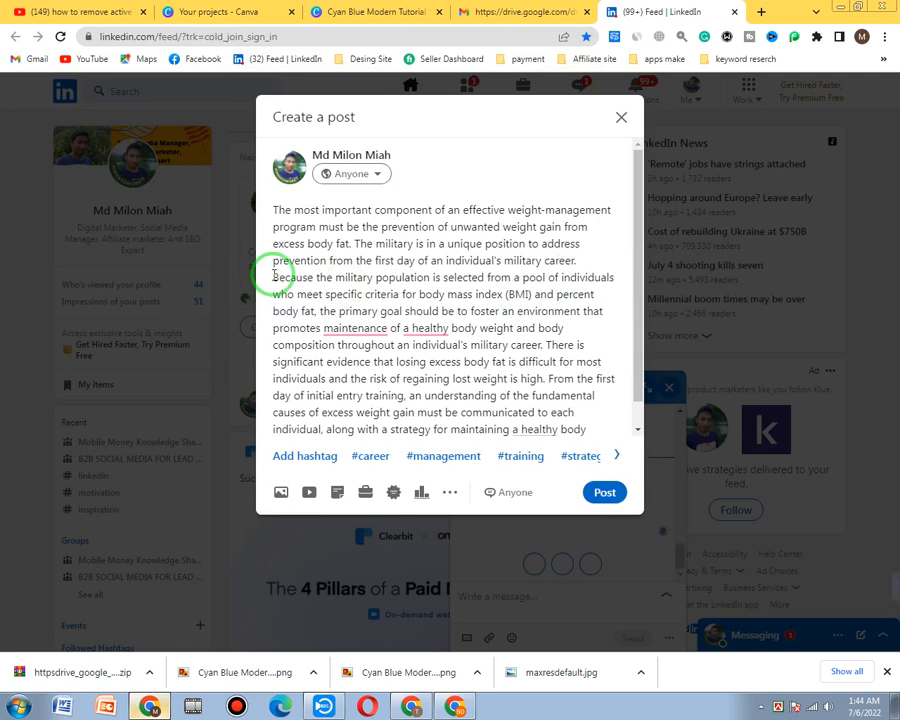
left_click(275, 278)
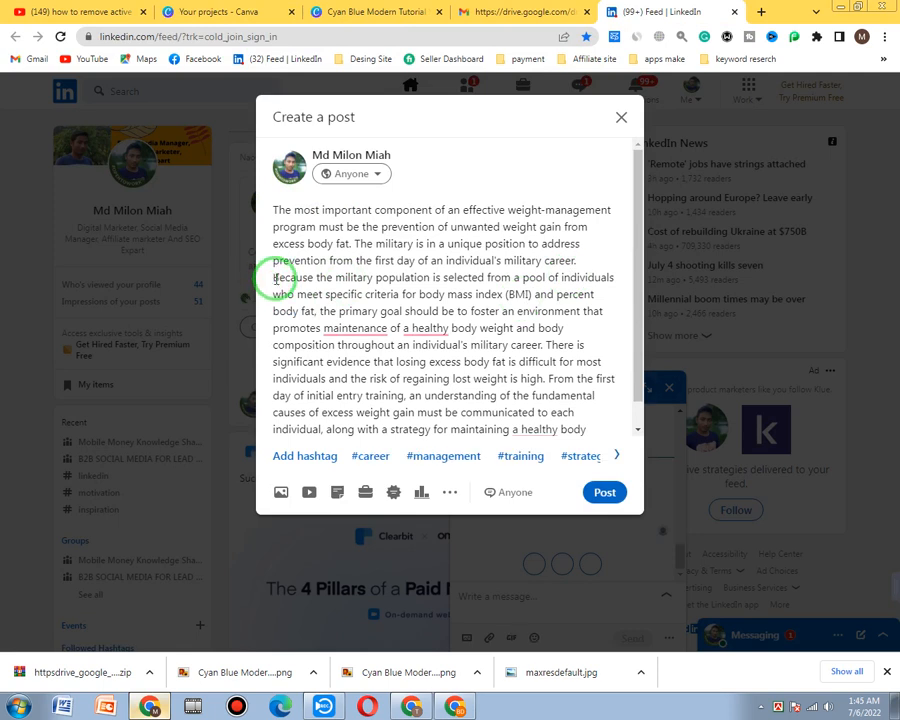
left_click(283, 285)
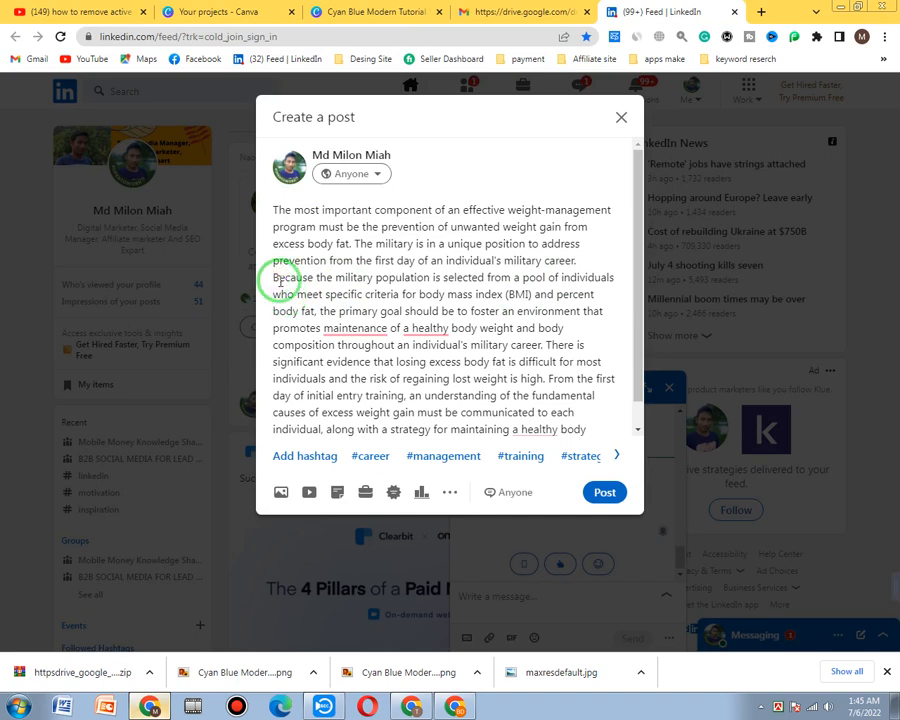
key("Return")
key("Return")
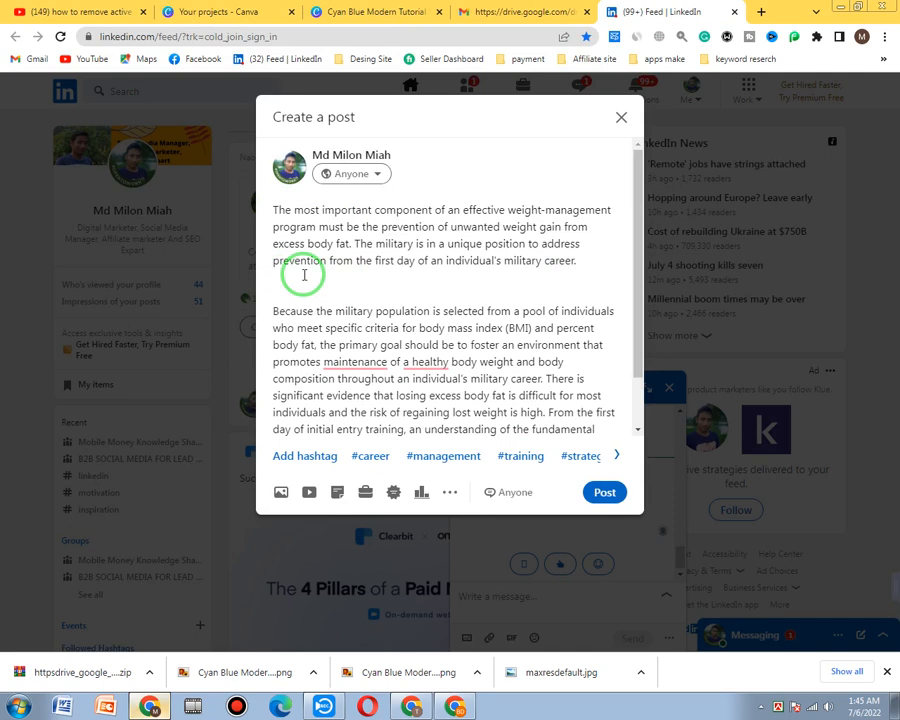
Type 'Get top 5 Weight losse book =' on the blank line between the paragraphs
left_click(292, 286)
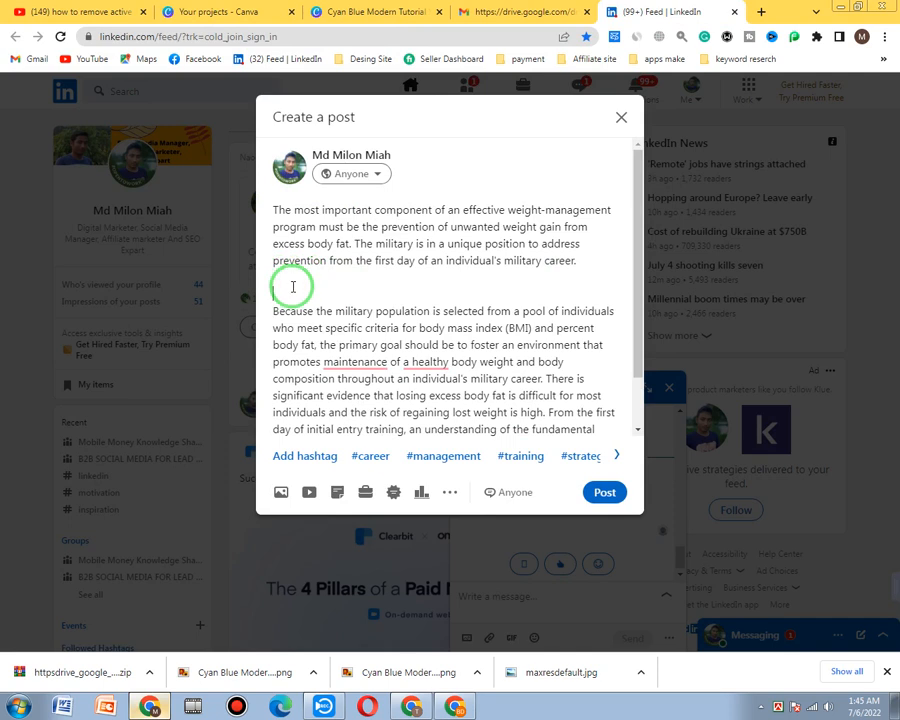
type("Get")
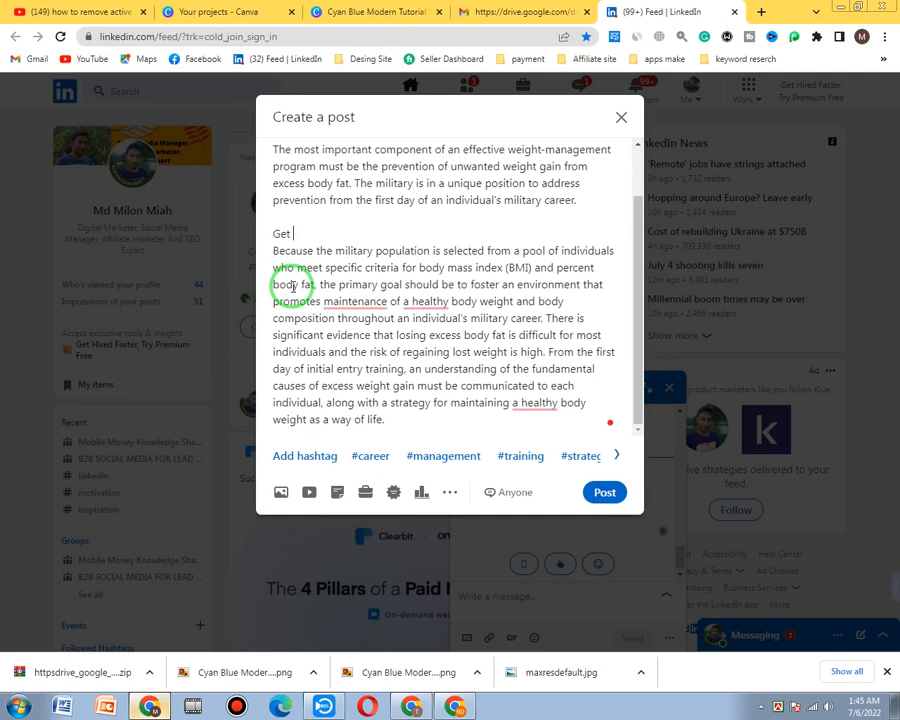
type(" top 6")
key("BackSpace")
type("5 Weight losse ")
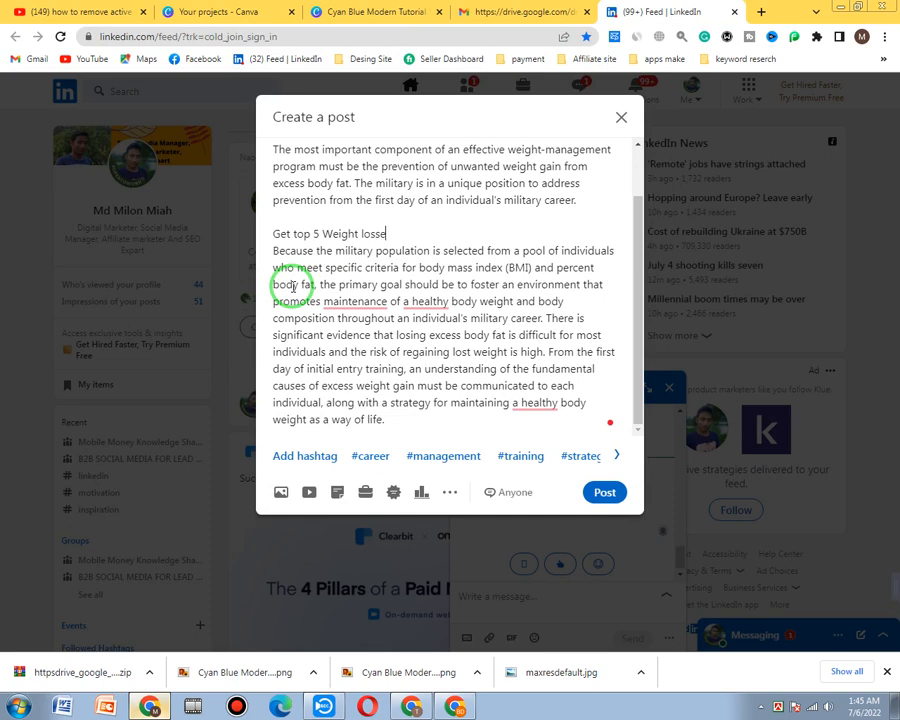
type("bokk")
key("BackSpace")
key("BackSpace")
type("ook")
key("BackSpace")
key("BackSpace")
type("k ++")
key("Return")
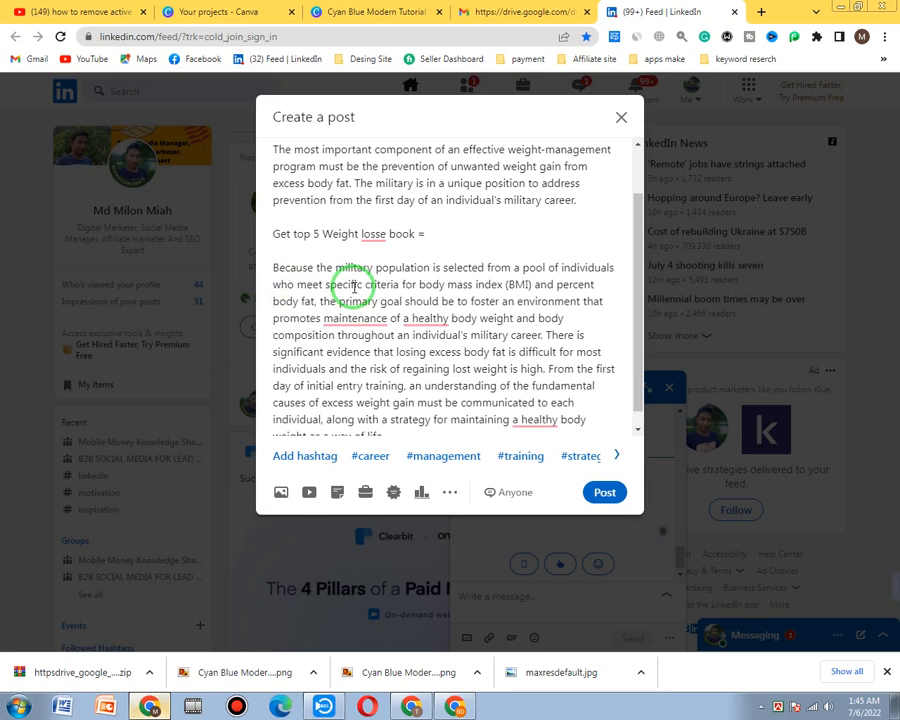
left_click(438, 233)
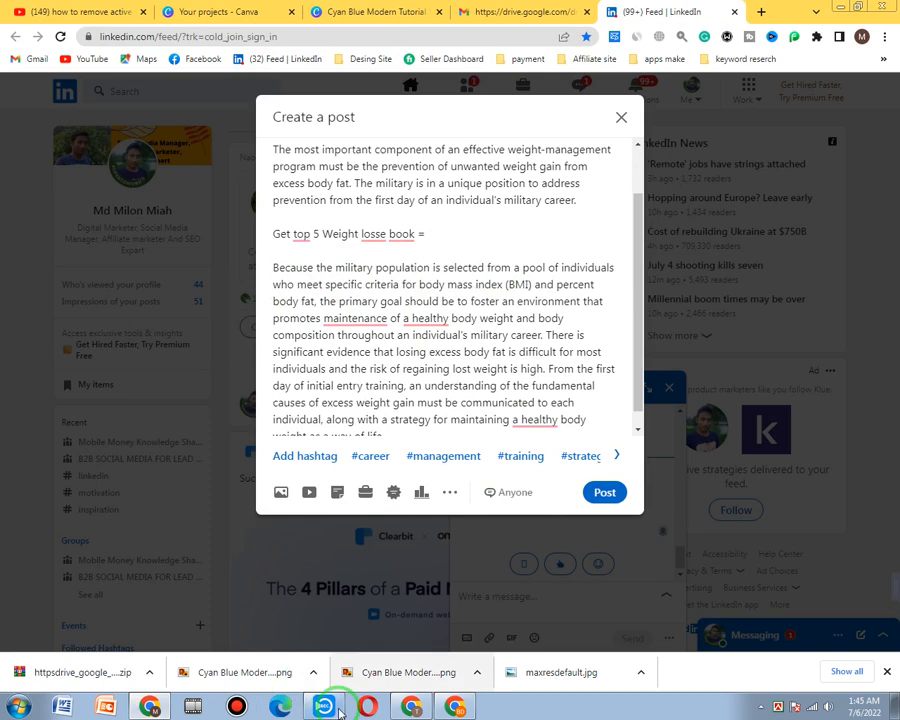
left_click(412, 706)
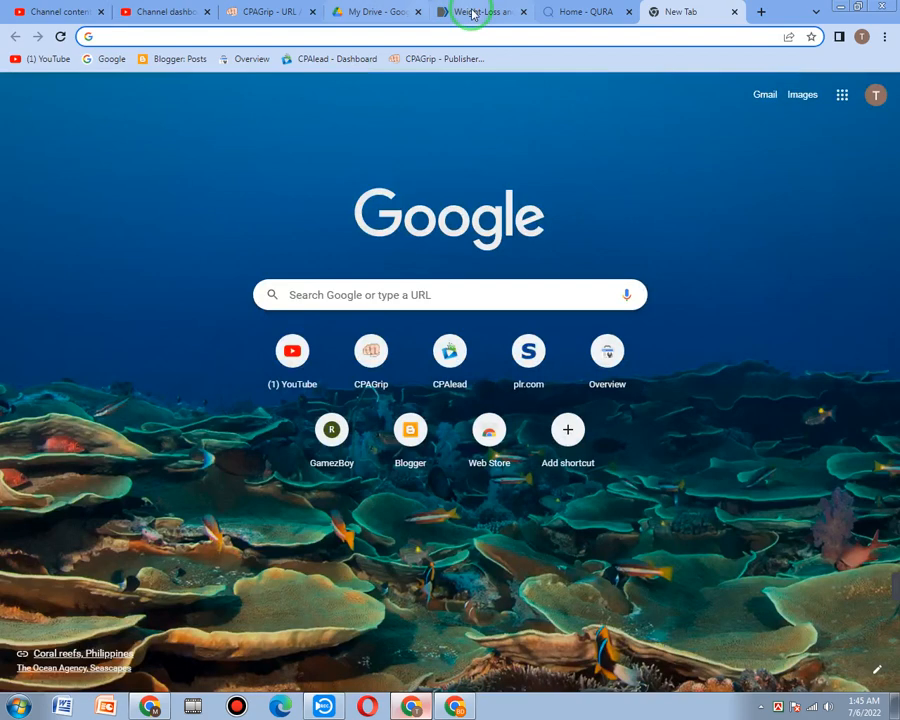
left_click(271, 13)
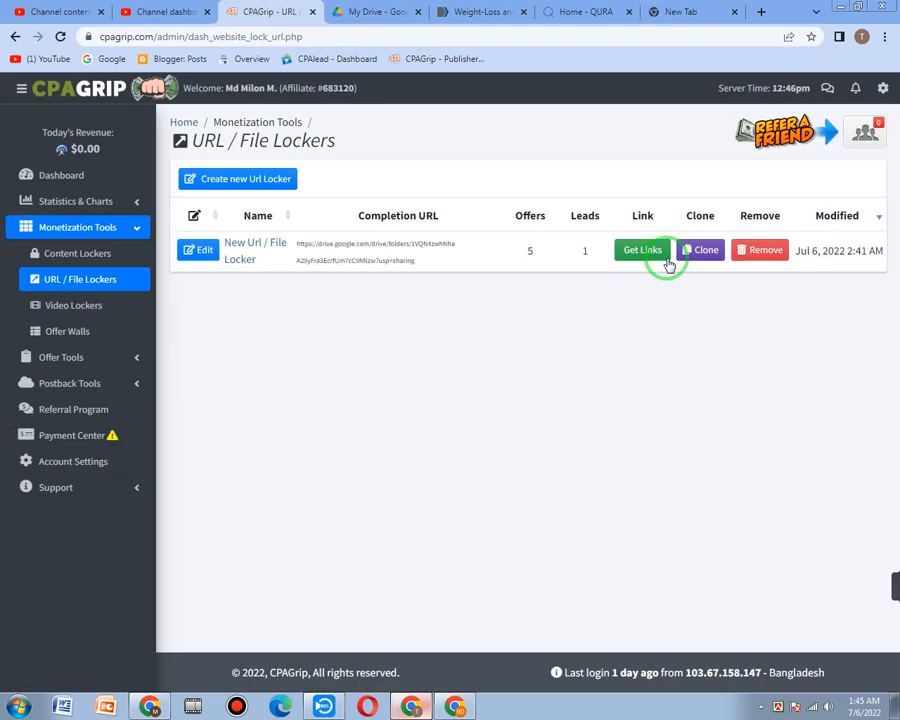
left_click(634, 257)
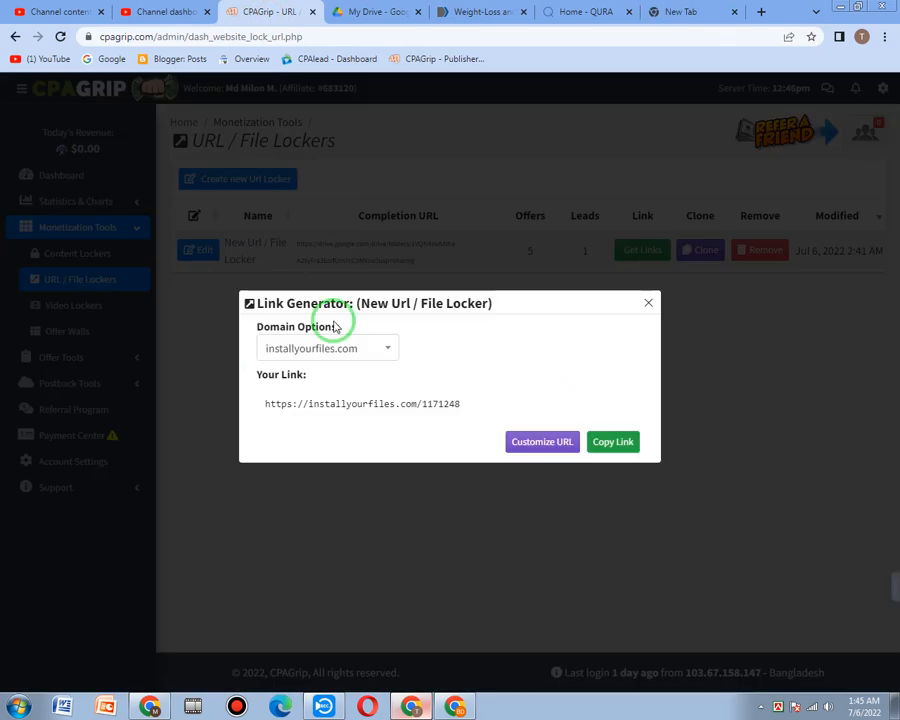
left_click(597, 447)
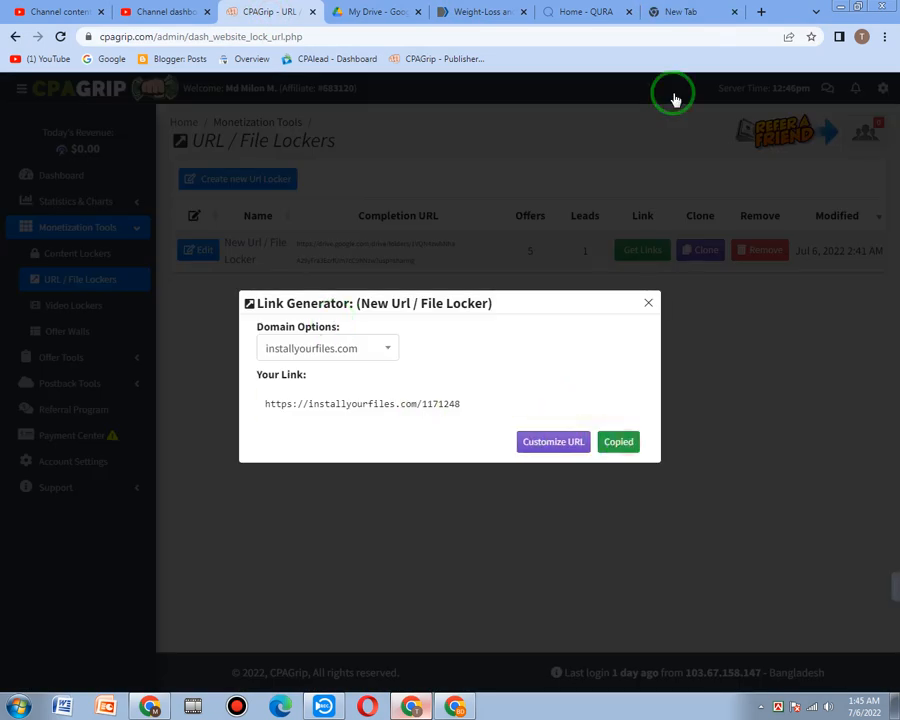
left_click(150, 706)
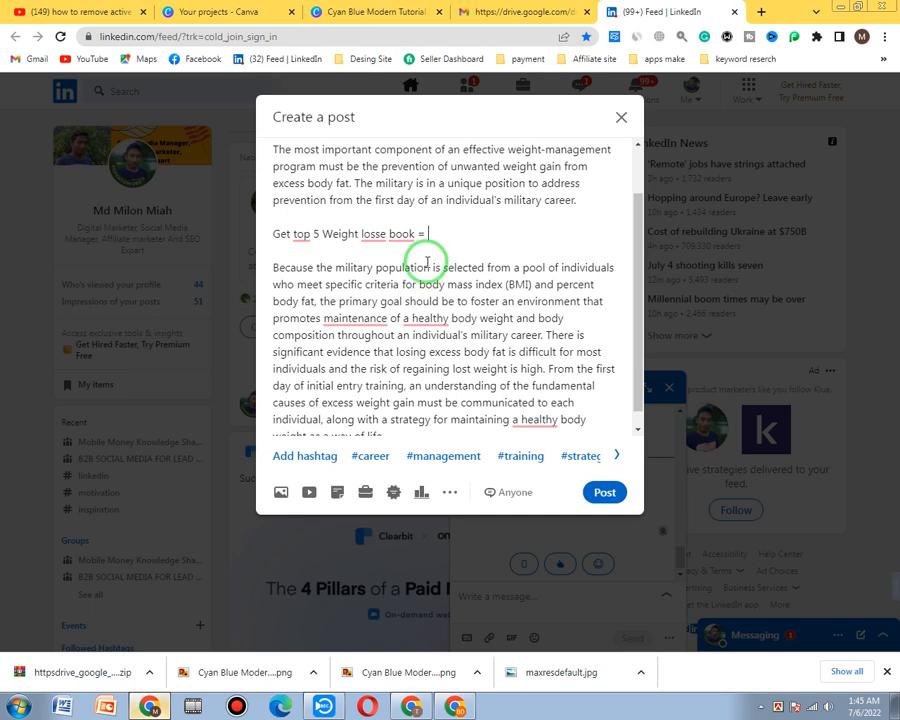
Paste the locker link after 'book =' and insert that book link line above the 'individuals' paragraph
key("ctrl+v")
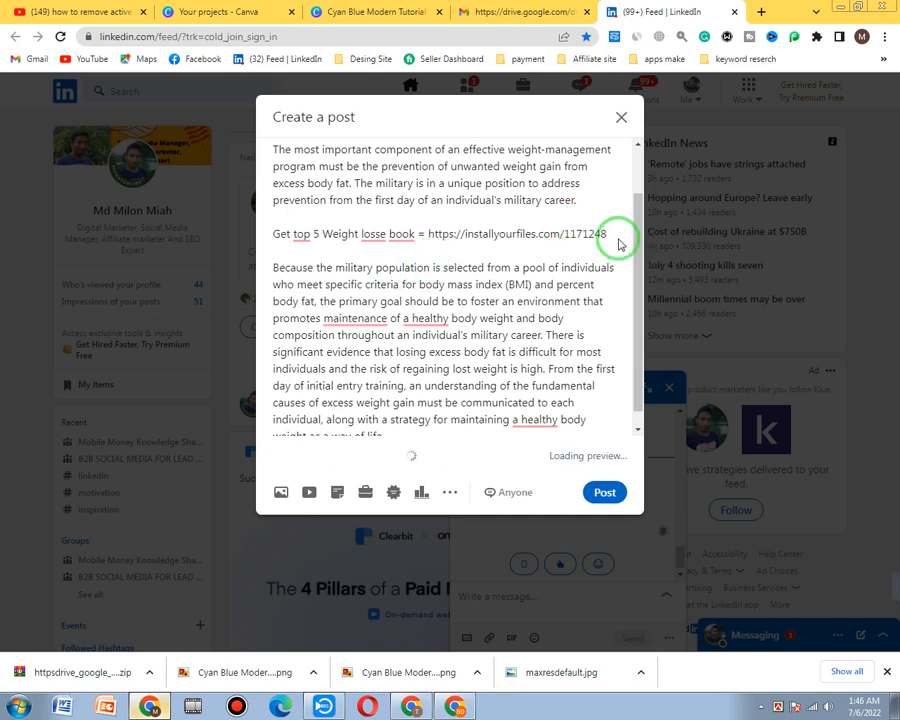
left_click_drag(618, 243, 245, 235)
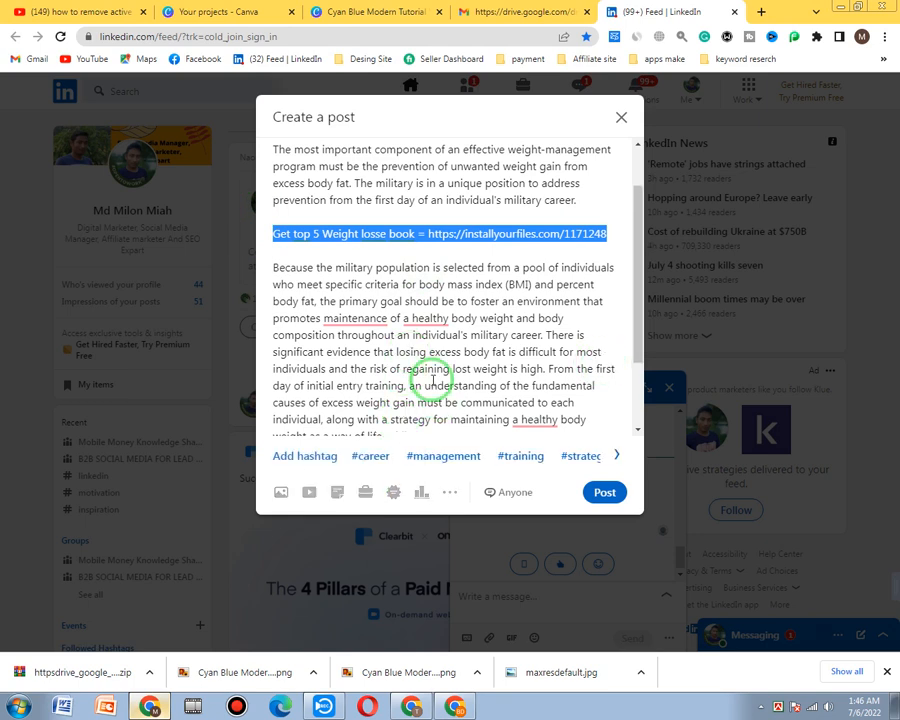
left_click(274, 370)
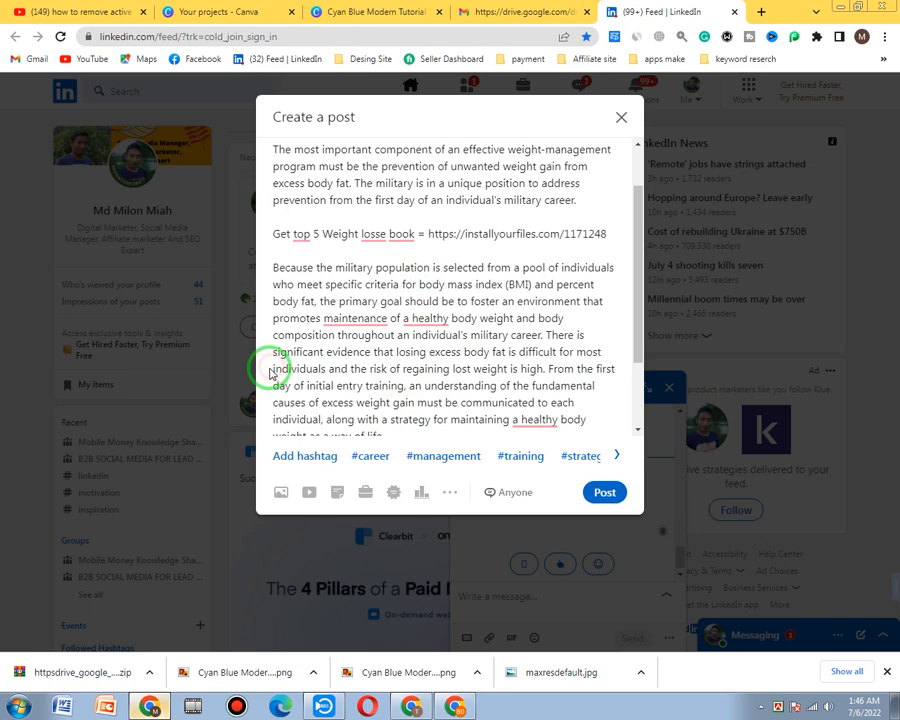
left_click(272, 369)
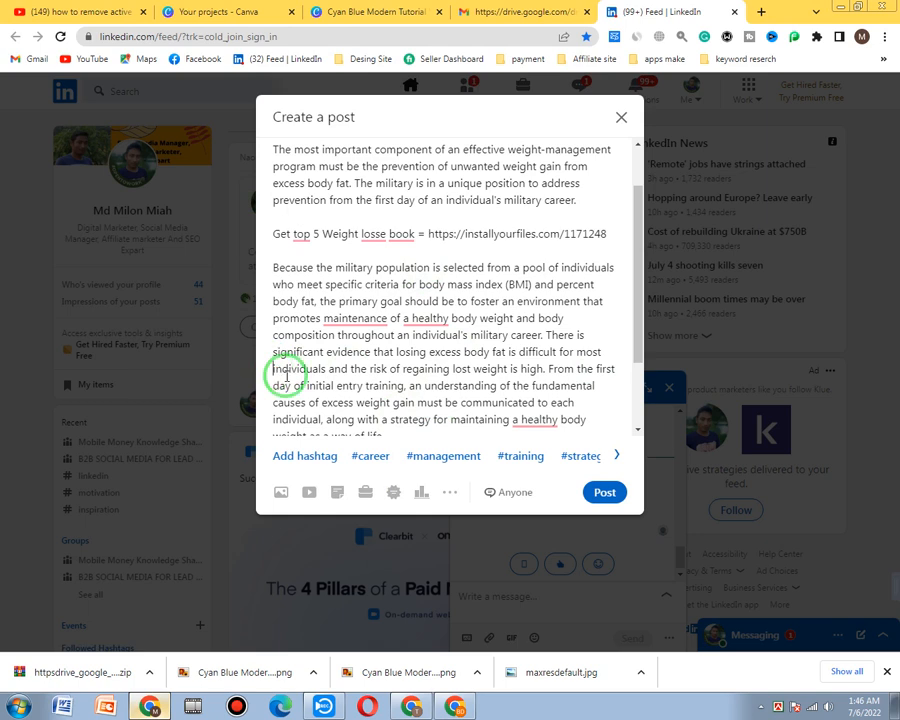
key("Return")
key("Return")
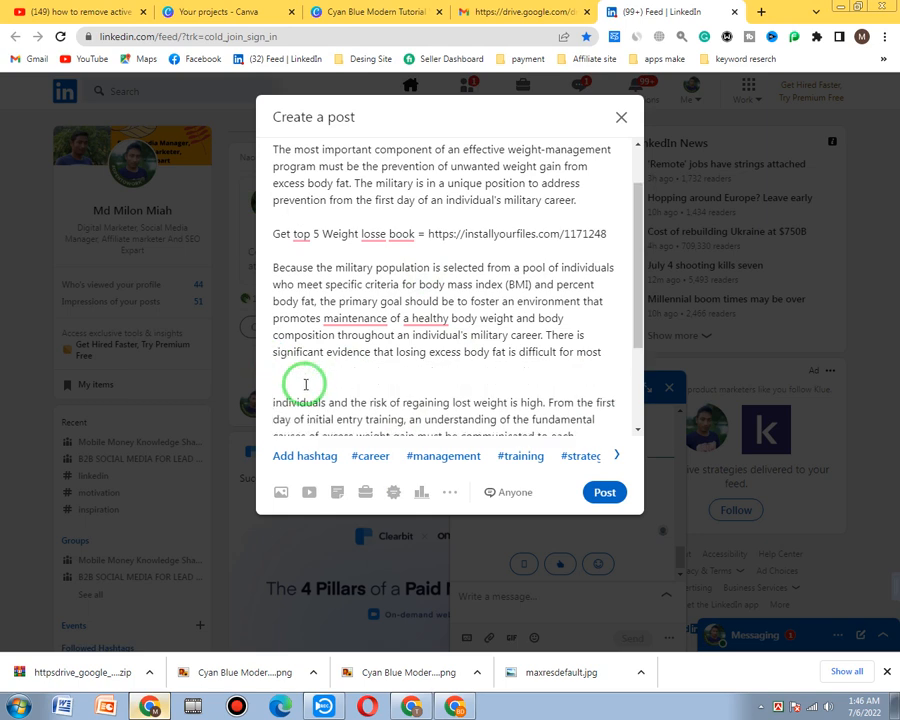
left_click(280, 372)
left_click(276, 374)
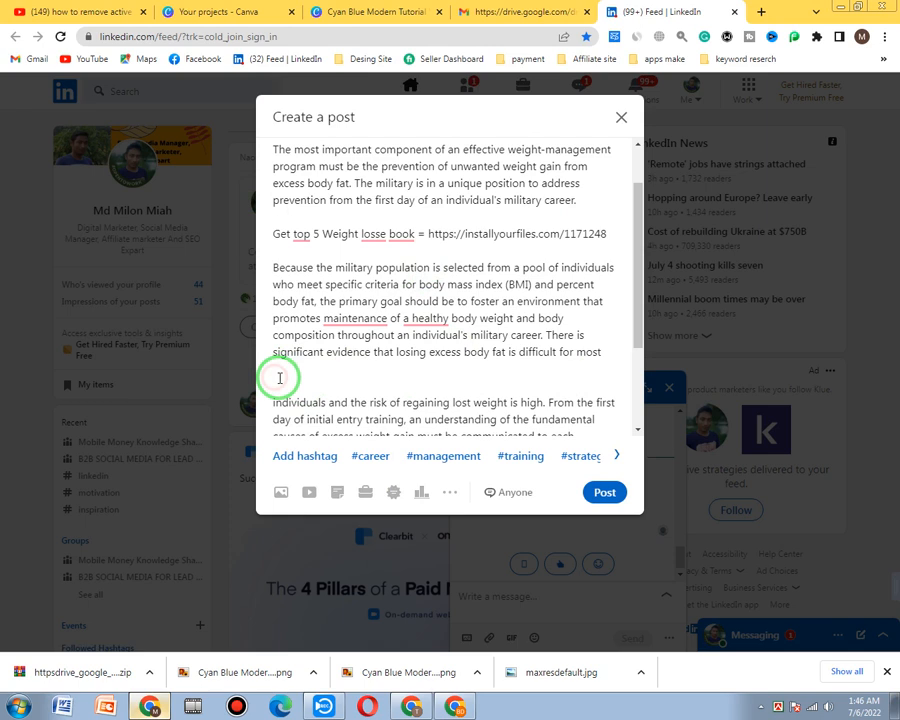
key("ctrl+v")
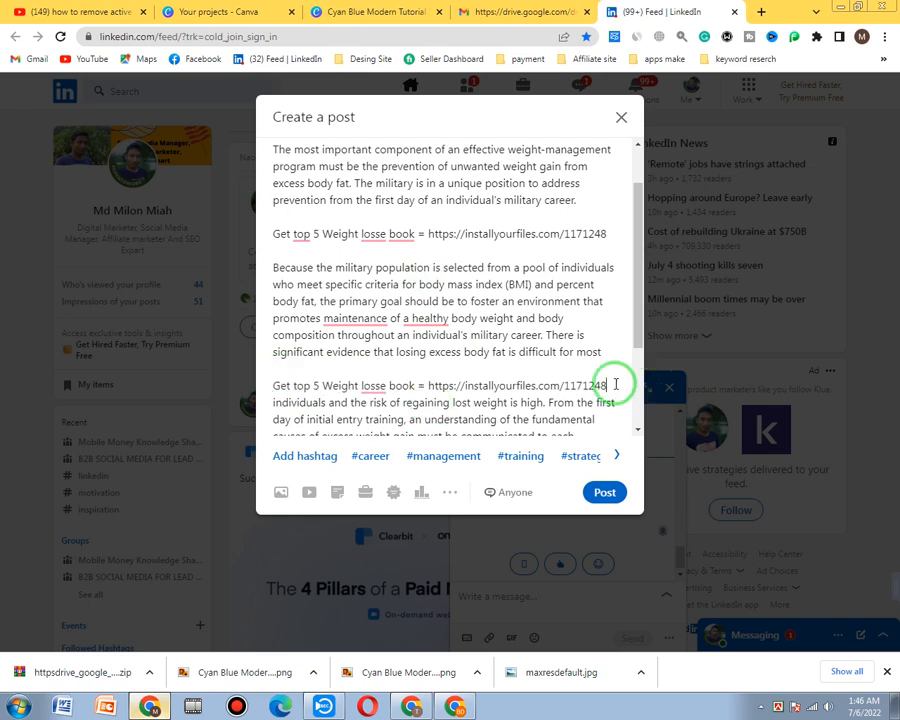
key("Return")
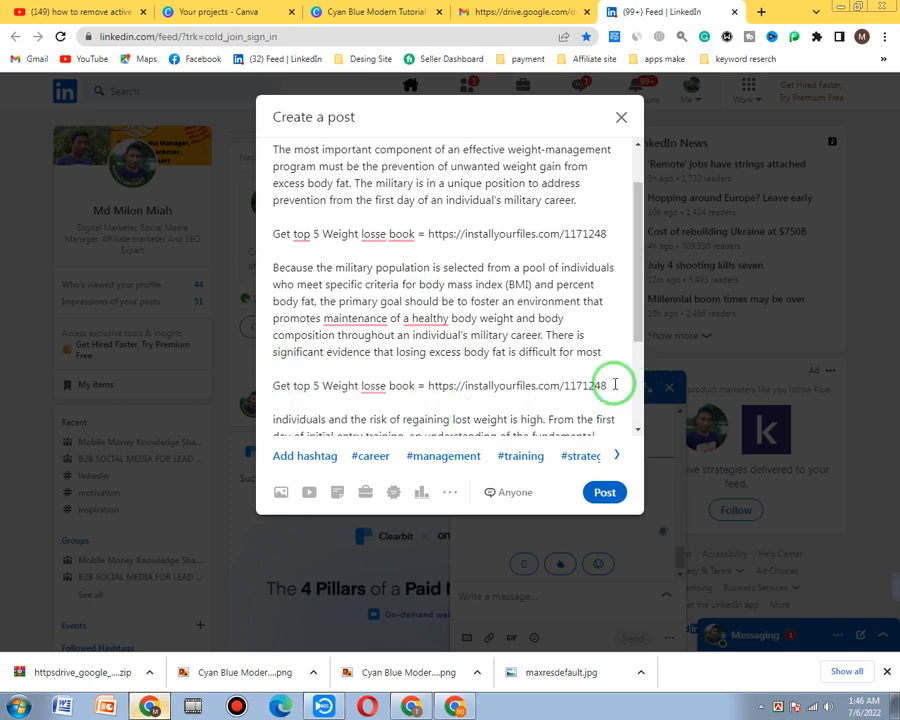
Repeat the 'Get top 5 Weight losse book' link line at the end of the post after 'life.'
scroll(370, 352, "down", 3)
left_click(394, 340)
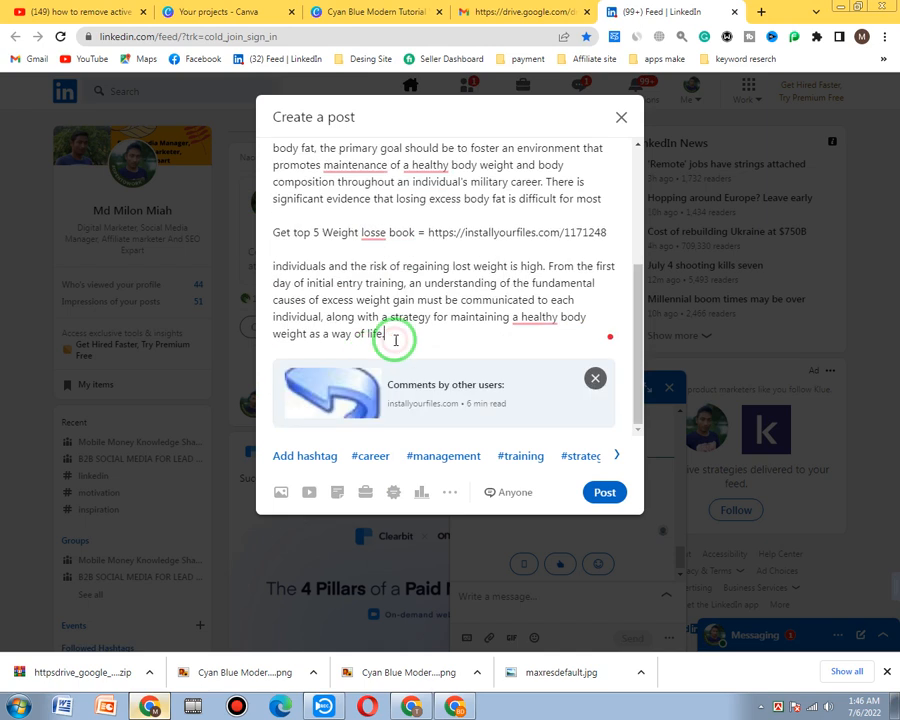
key("Return")
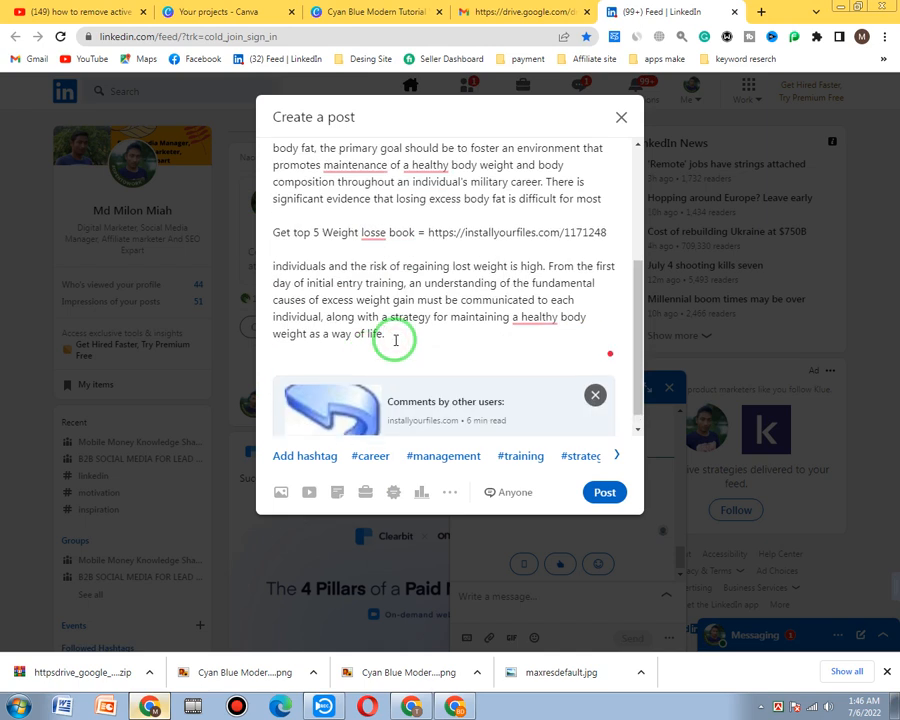
key("Return")
key("ctrl+v")
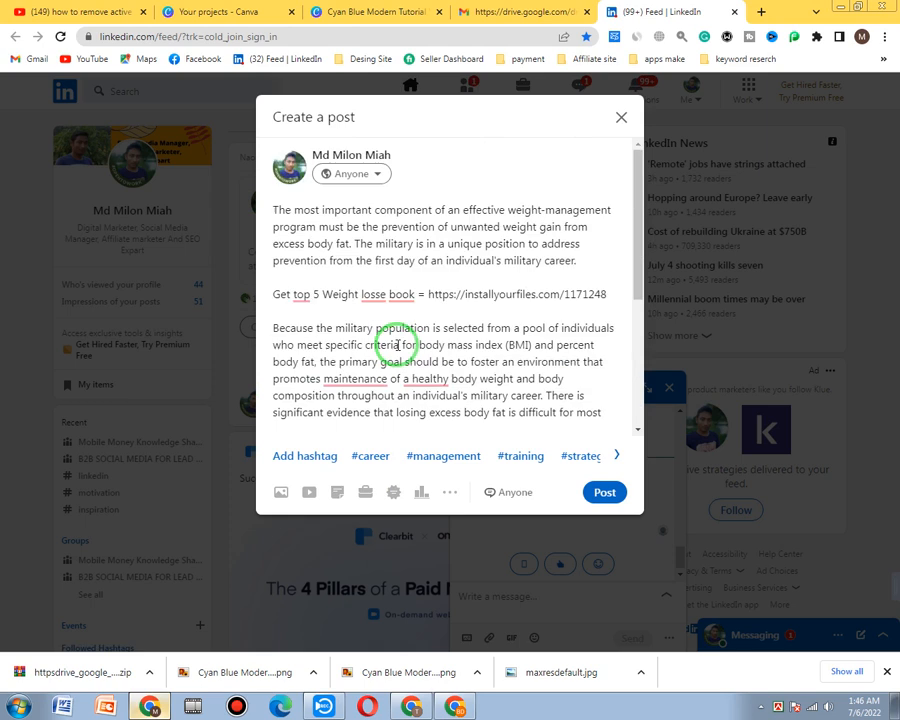
scroll(452, 368, "down", 5)
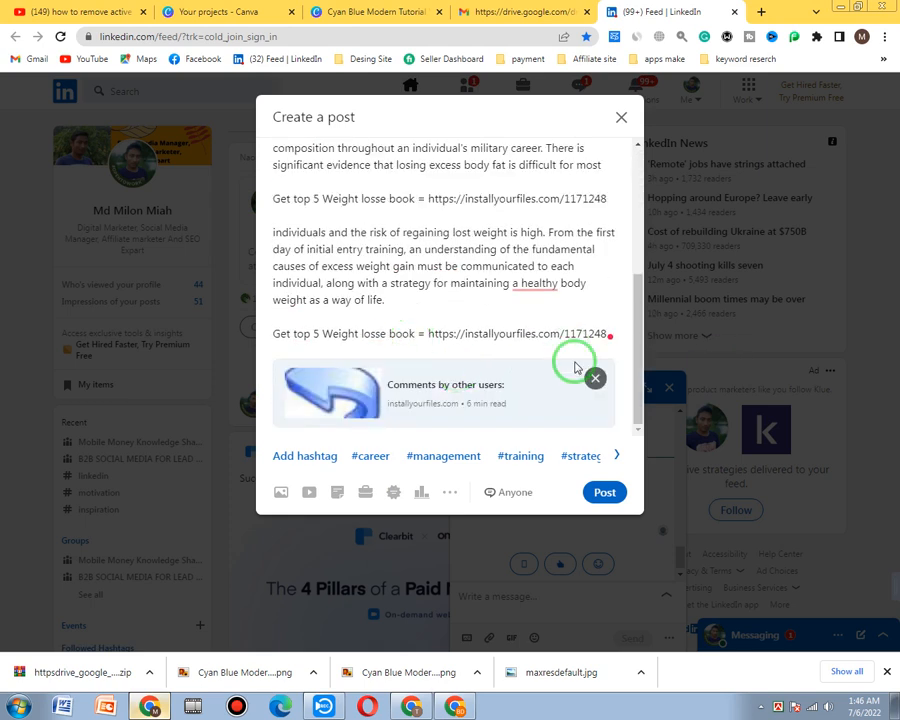
left_click(619, 336)
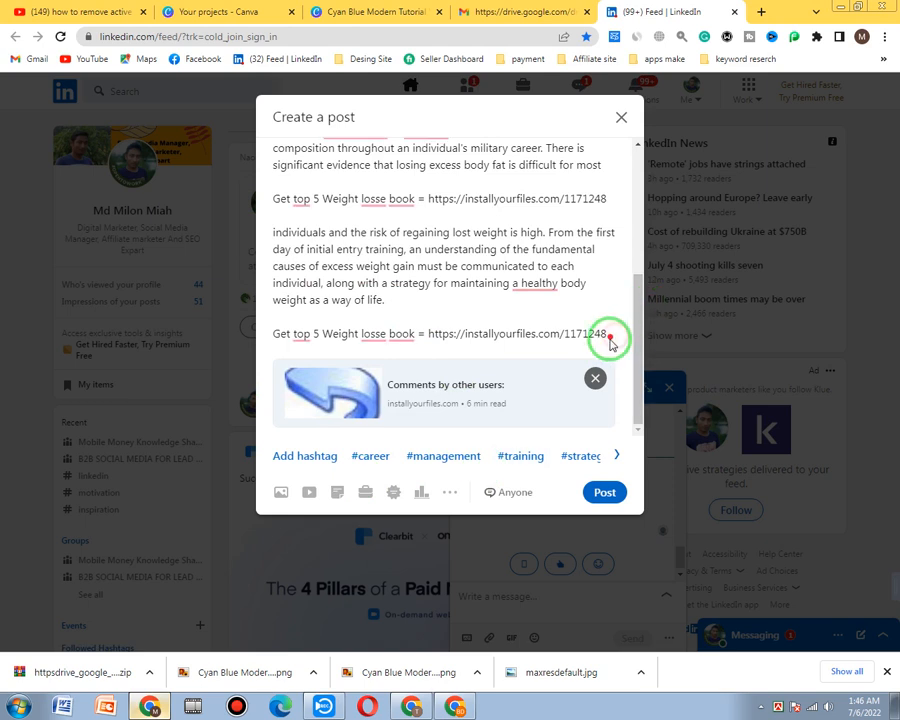
left_click(612, 336)
left_click(562, 113)
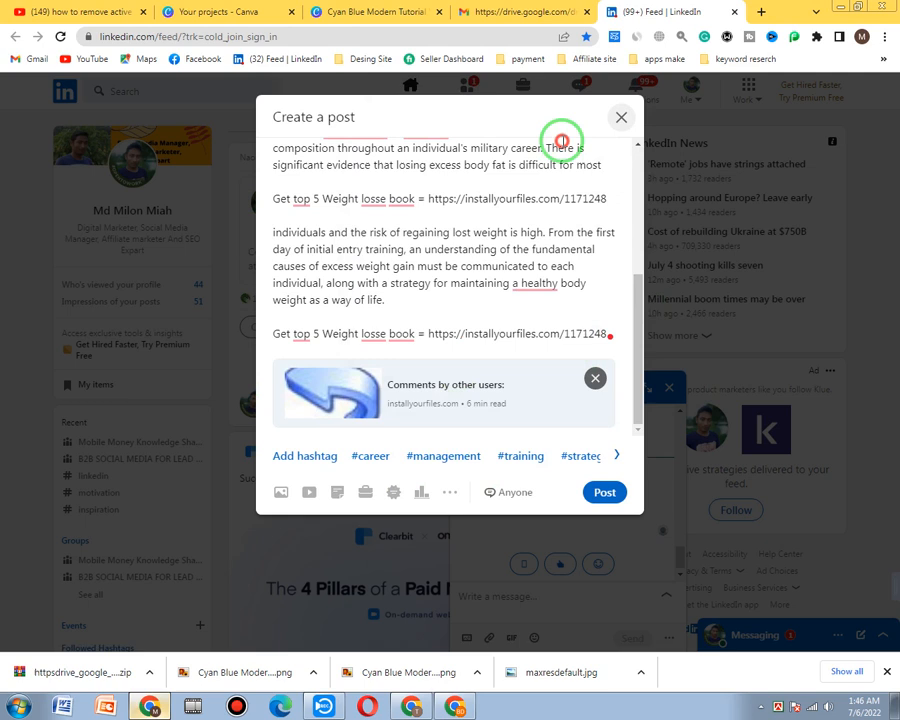
key("Return")
key("Return")
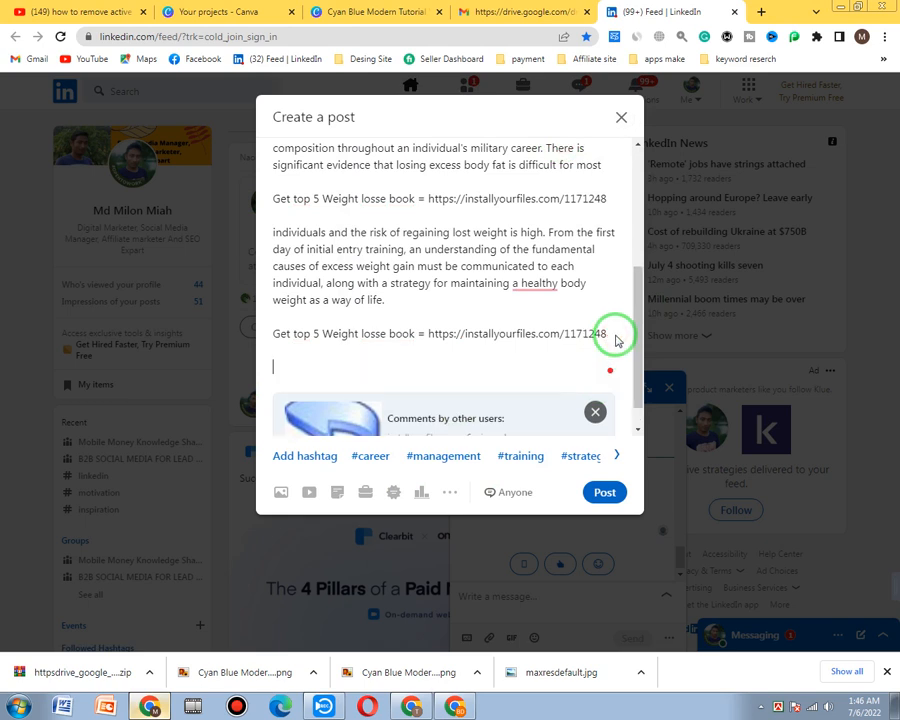
Close the post with the hashtag line '#career #weightloss #weightlosstips' using the hashtag suggestions
left_click(370, 456)
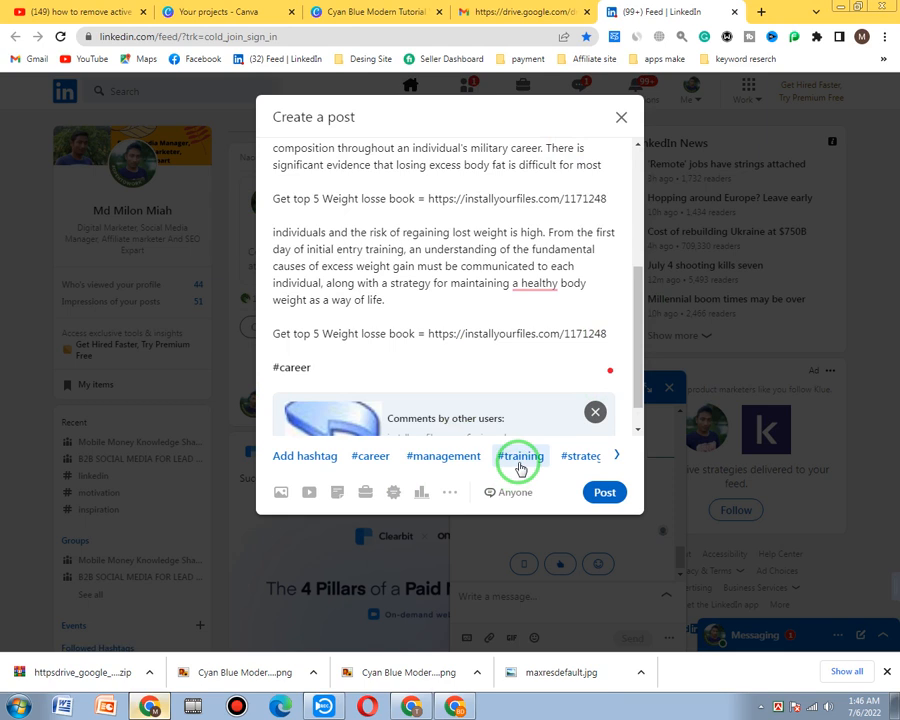
type("#ei")
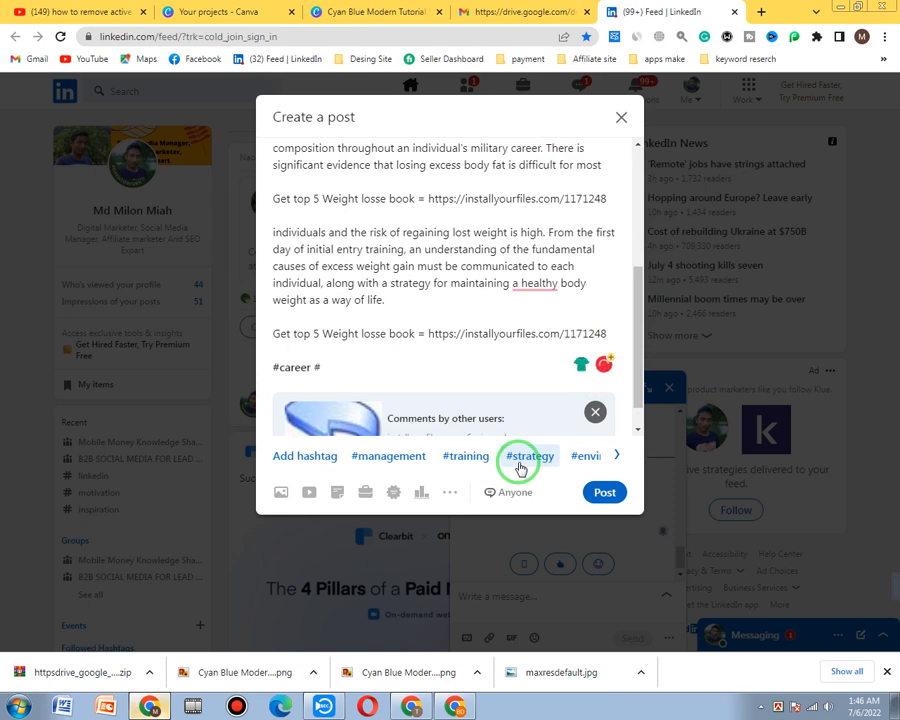
type("ht")
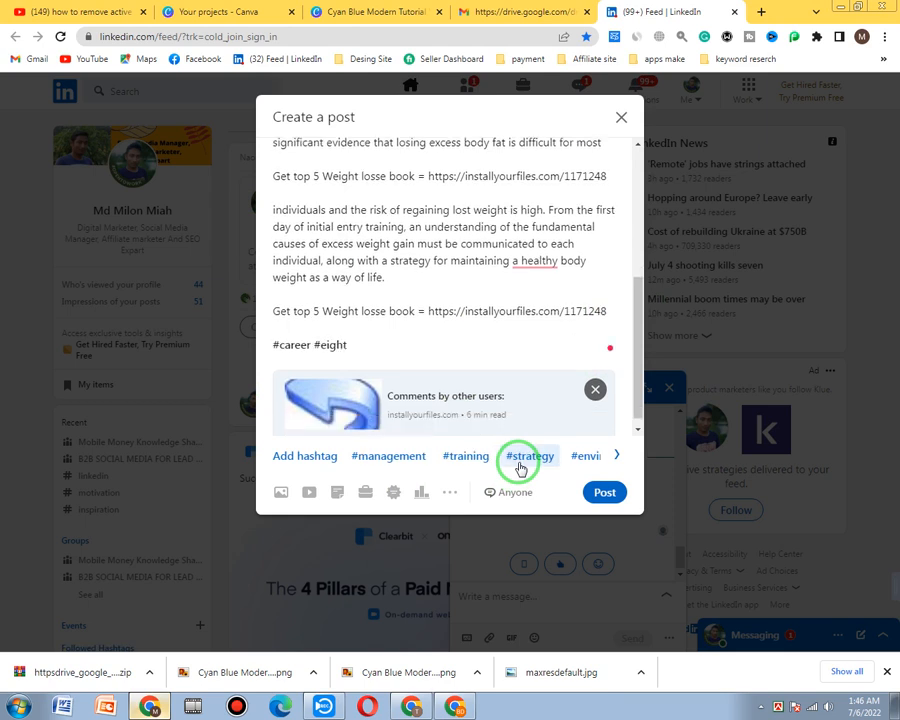
key("BackSpace")
key("BackSpace")
key("BackSpace")
key("BackSpace")
key("BackSpace")
type("weight")
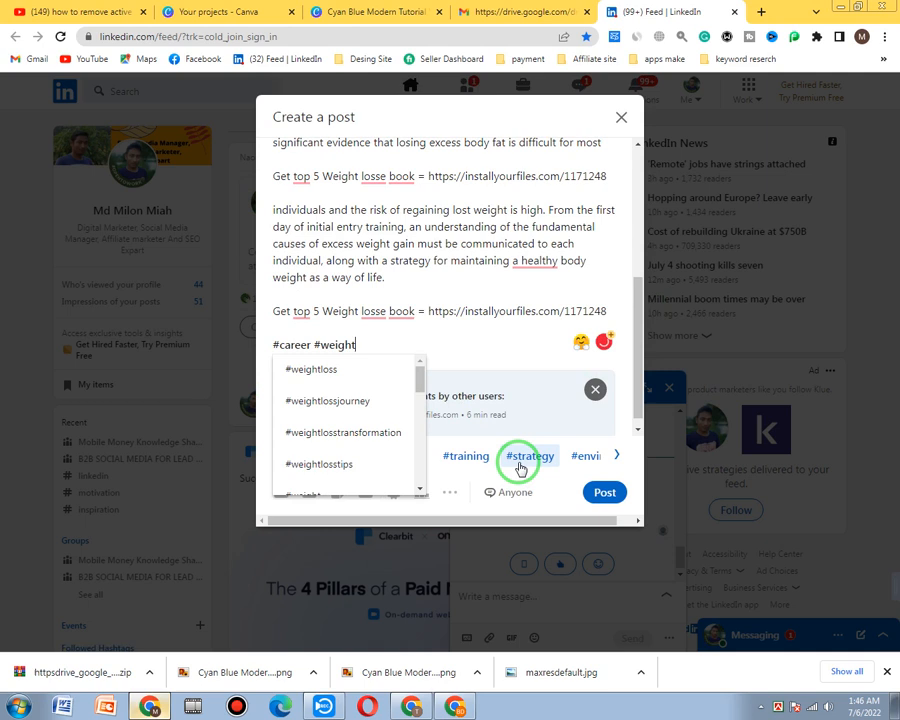
left_click(294, 369)
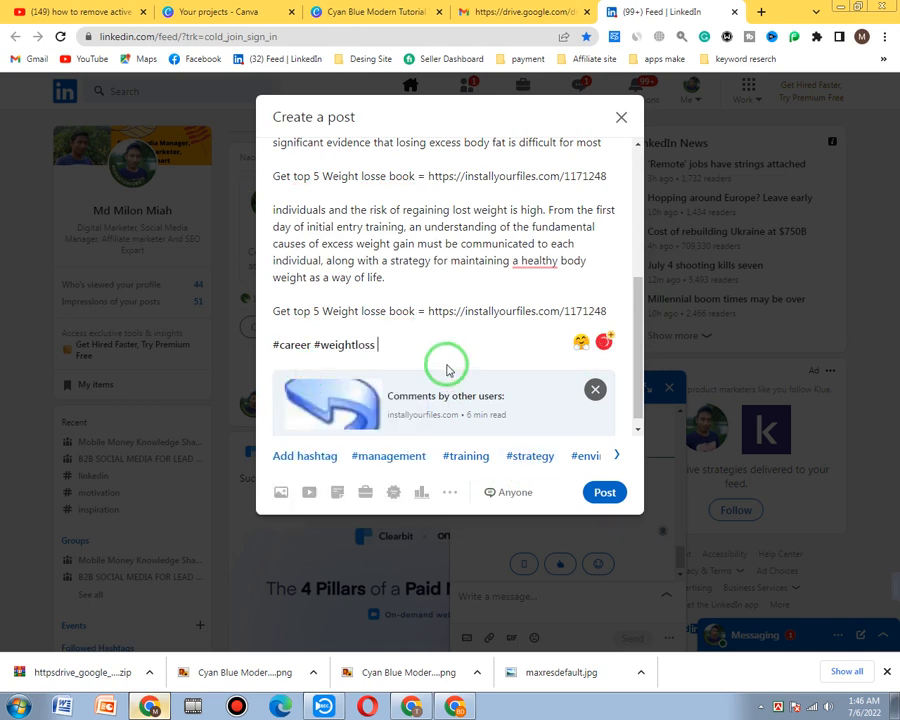
type("#wei")
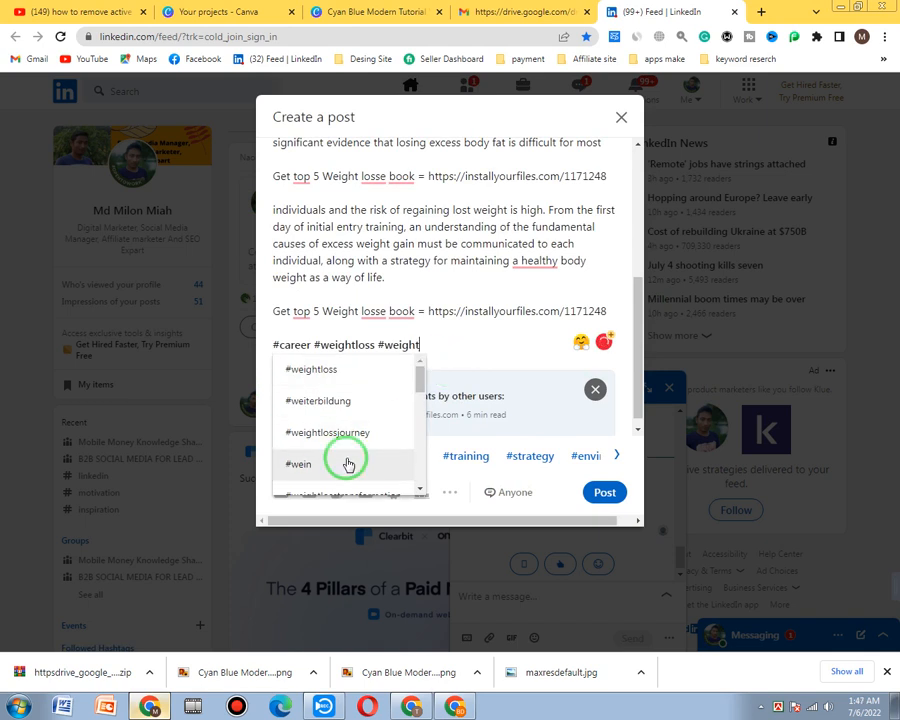
type("ght")
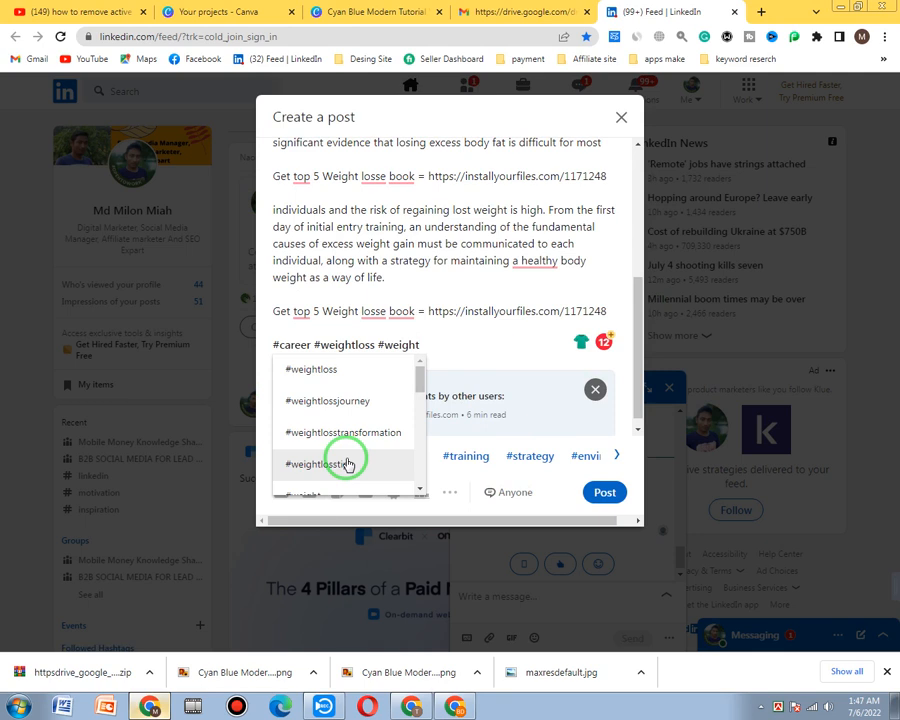
type("lo")
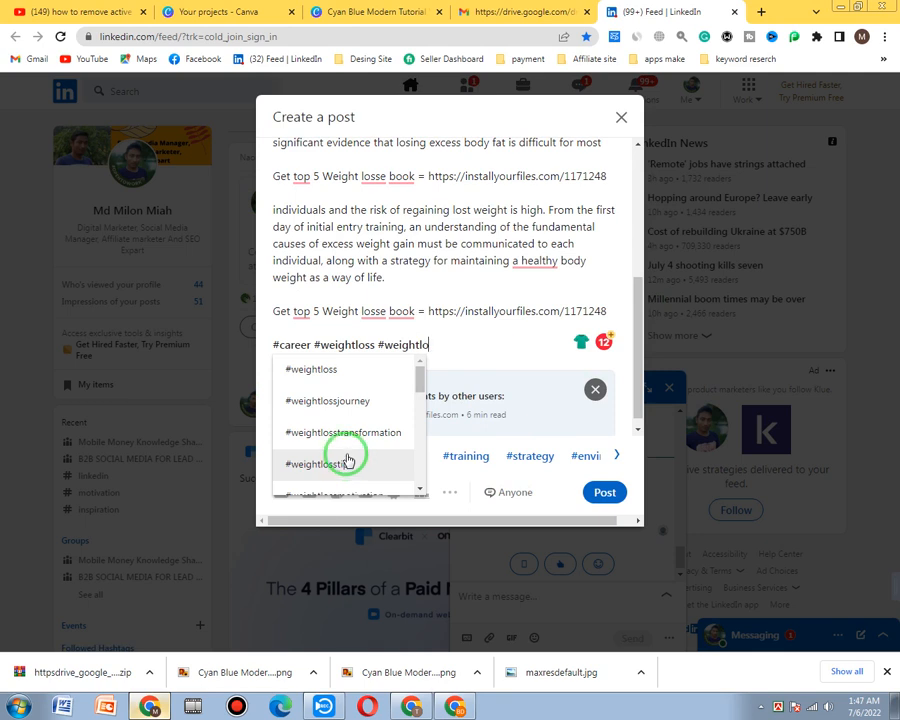
type("sse")
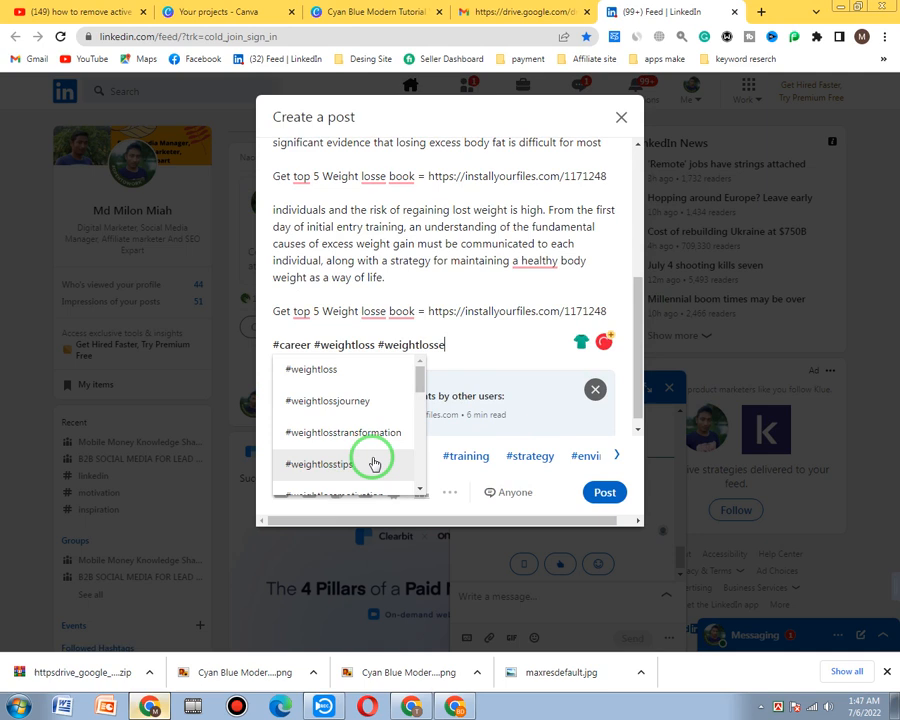
key("Escape")
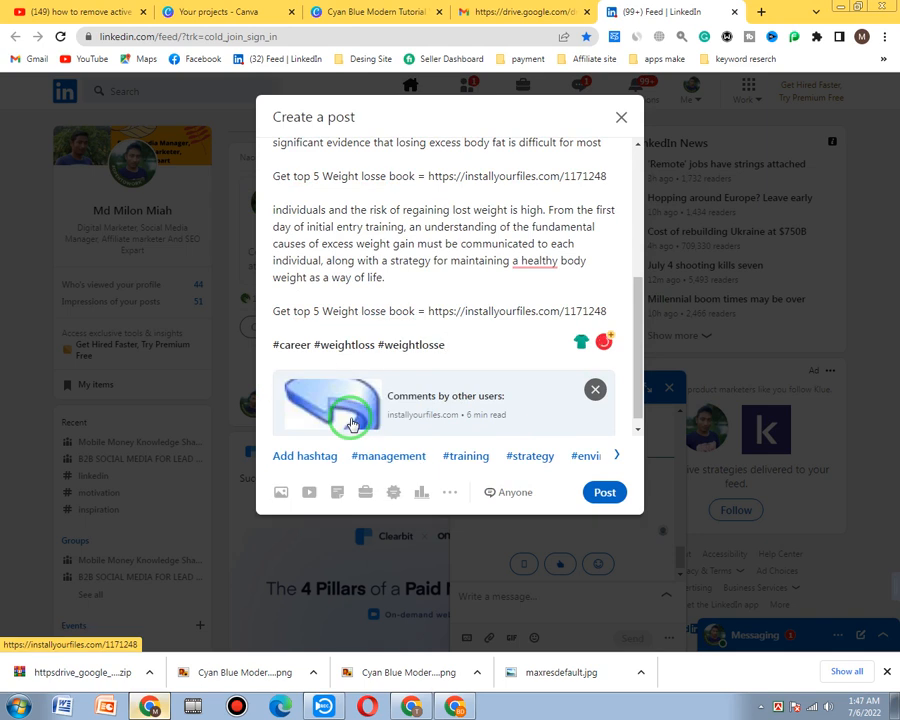
key("BackSpace")
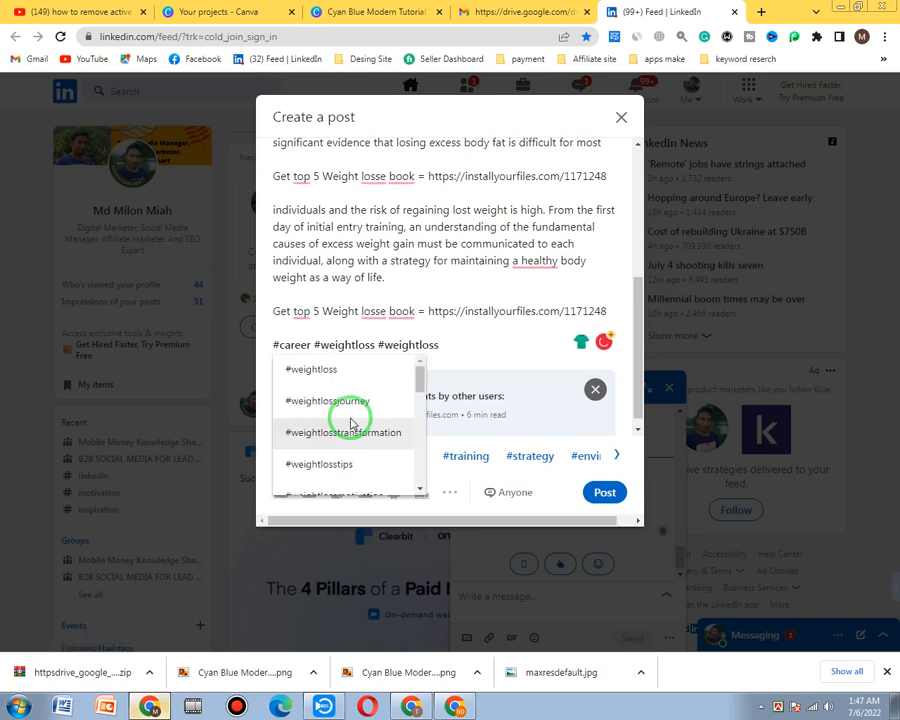
left_click(350, 466)
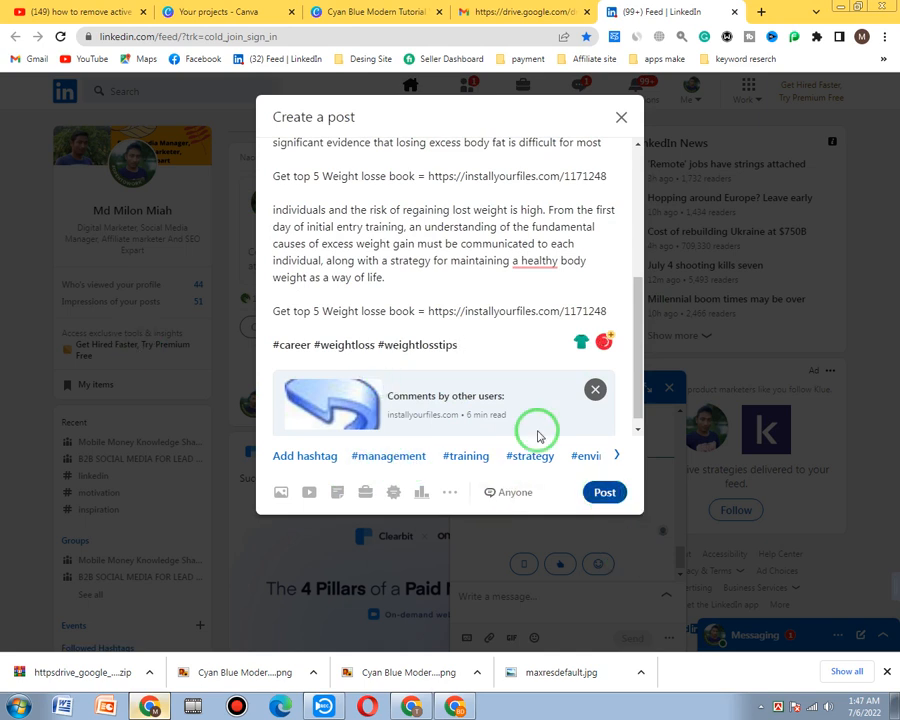
Publish the weight-loss post, close the open chat window, and expand the new post's full text
left_click(604, 494)
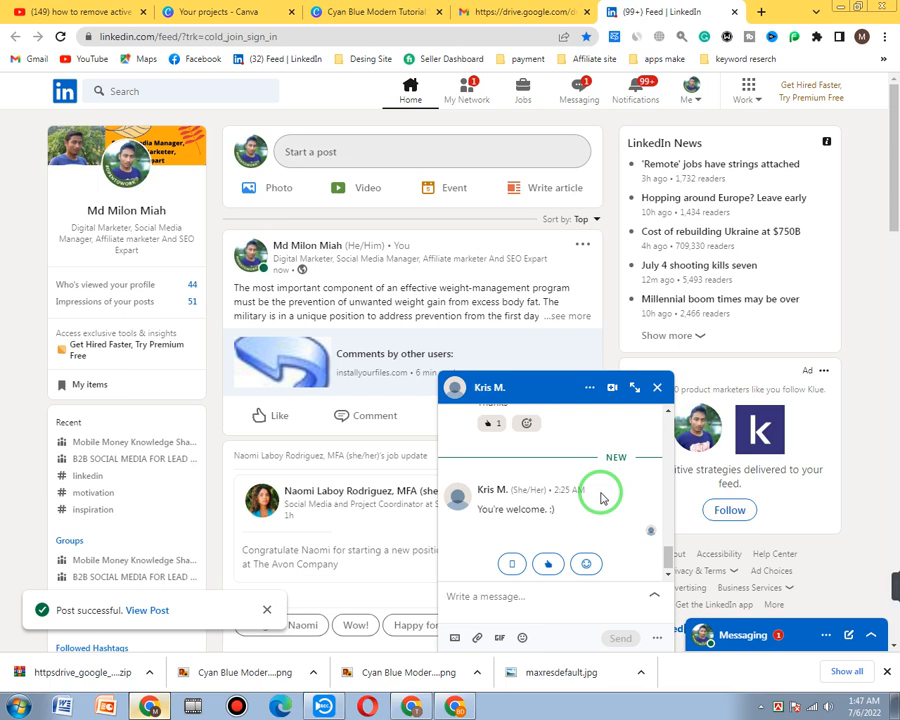
left_click(656, 387)
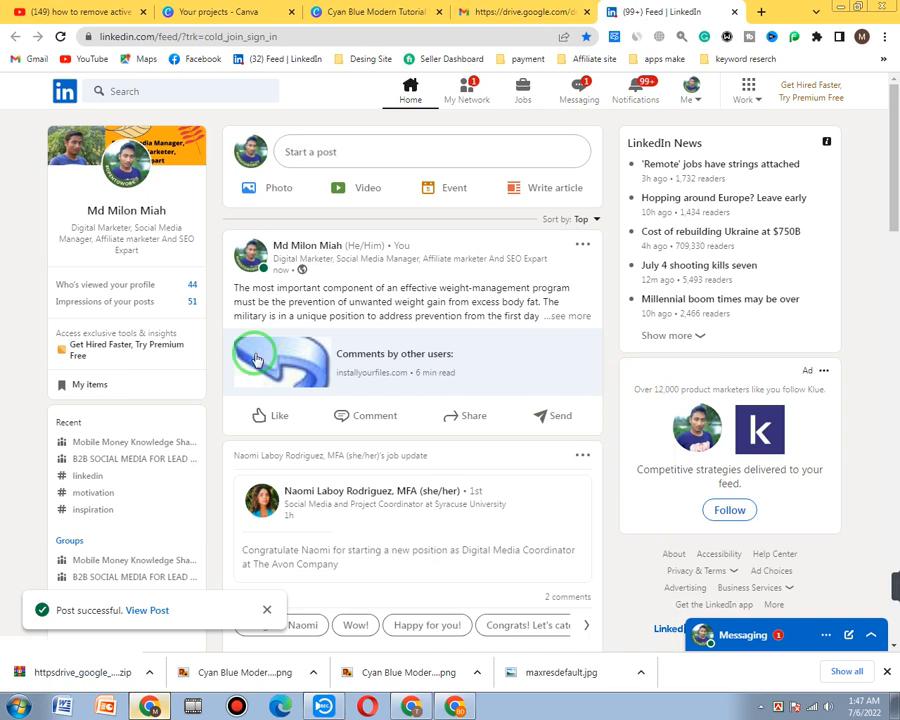
left_click(570, 322)
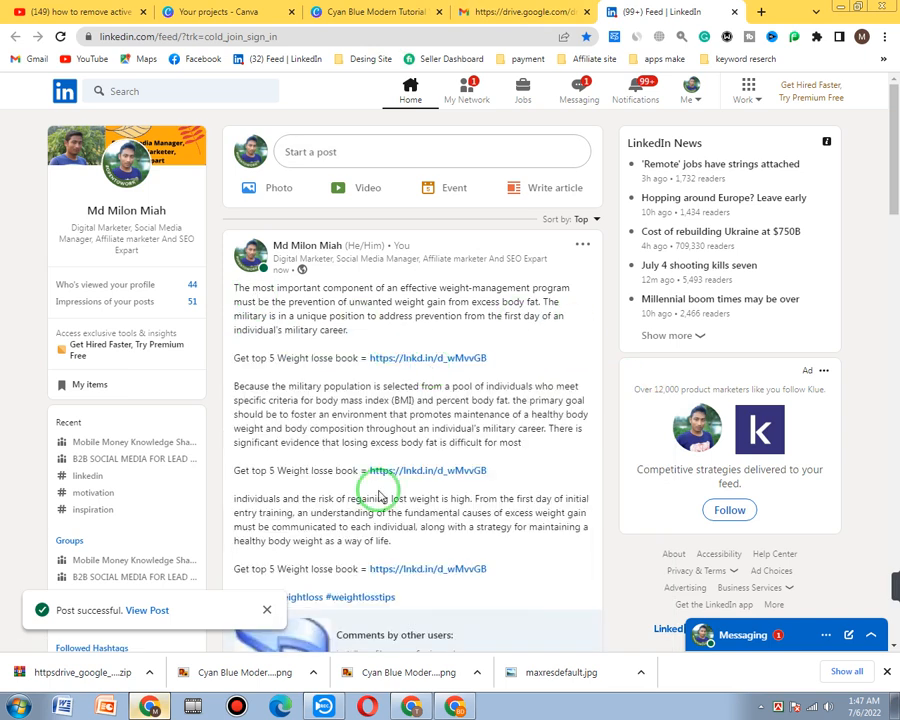